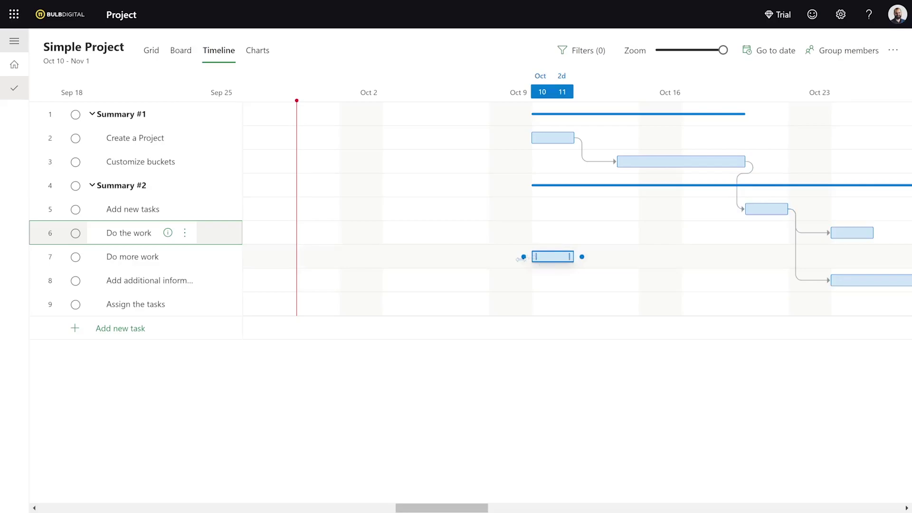
- Link Do the work to Do more work, and Do more work to Add additional information to tasks, as timeline dependencies
left_click_drag(524, 257, 874, 243)
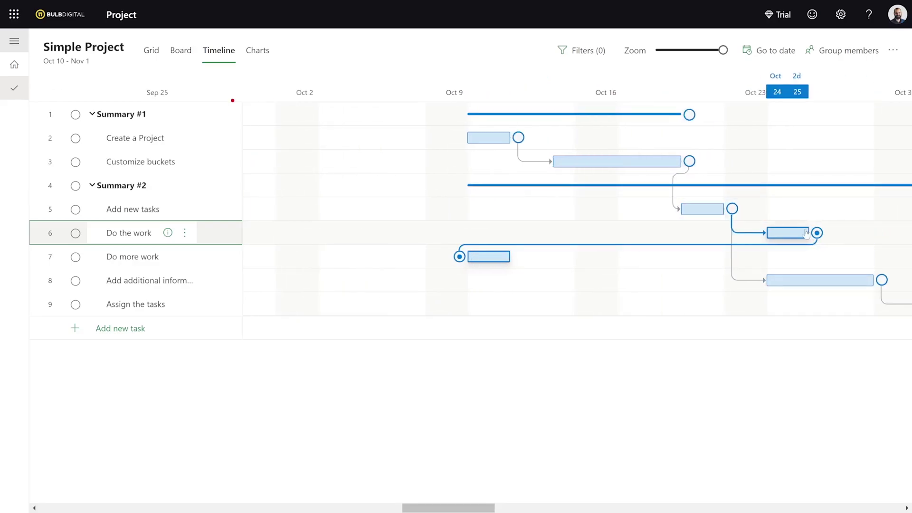
left_click_drag(810, 233, 814, 233)
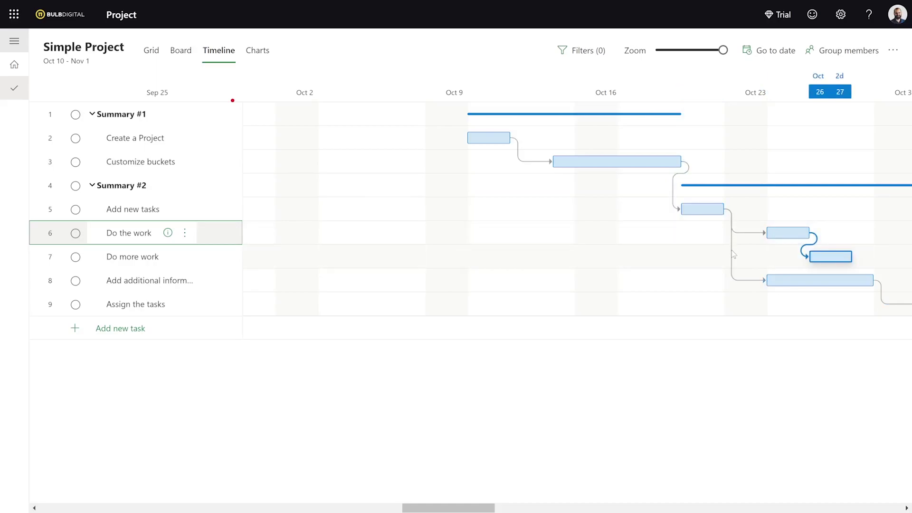
left_click_drag(759, 281, 851, 259)
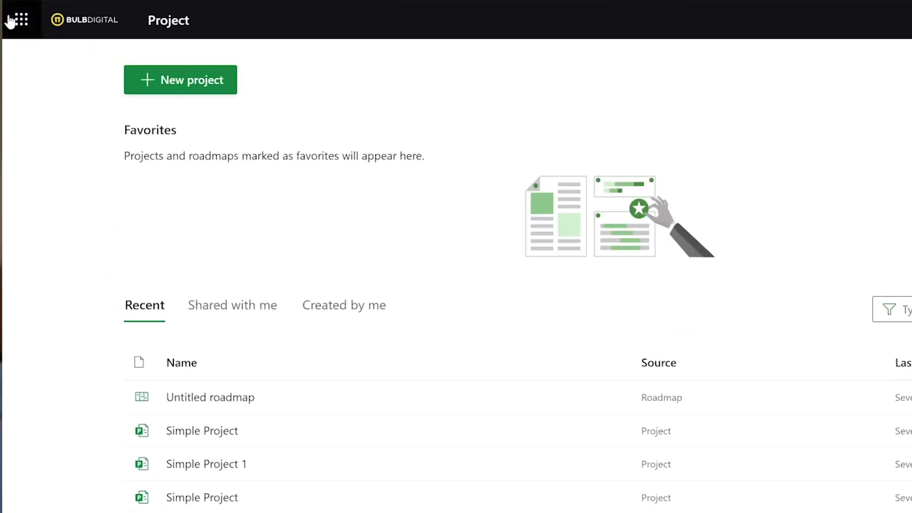
- Create a new project from the Simple Project template
left_click(23, 24)
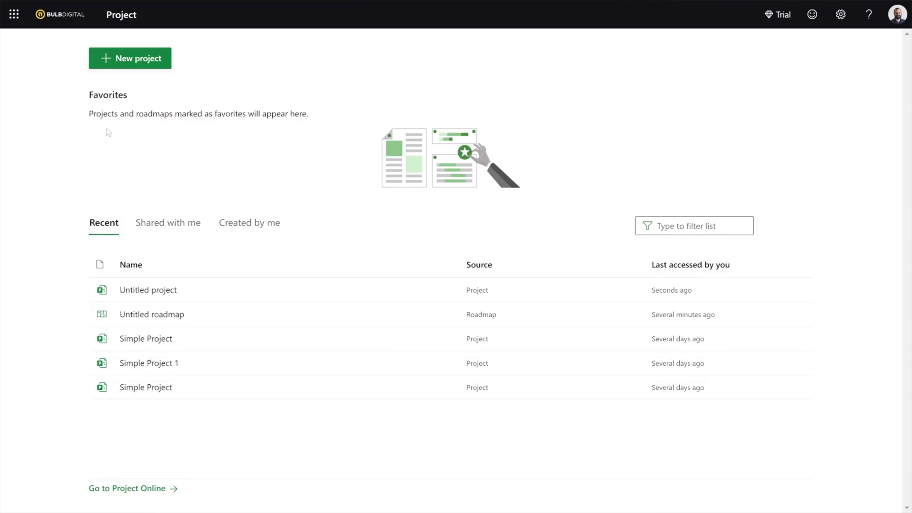
left_click(140, 61)
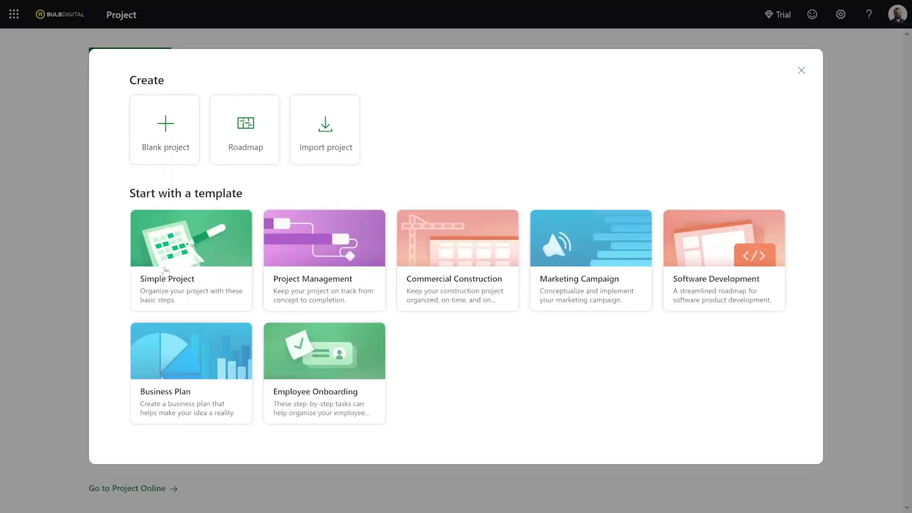
left_click(165, 271)
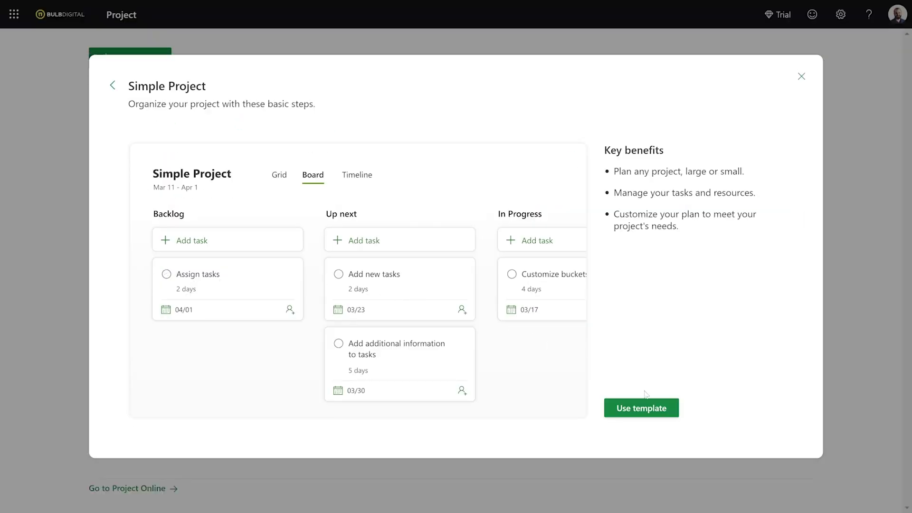
left_click(651, 408)
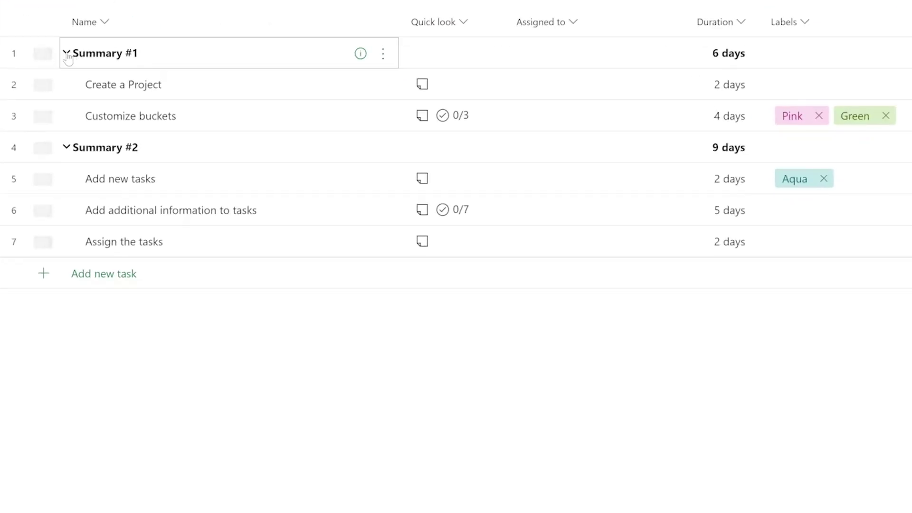
- Collapse the Summary #1 task group and expand it again
left_click(67, 54)
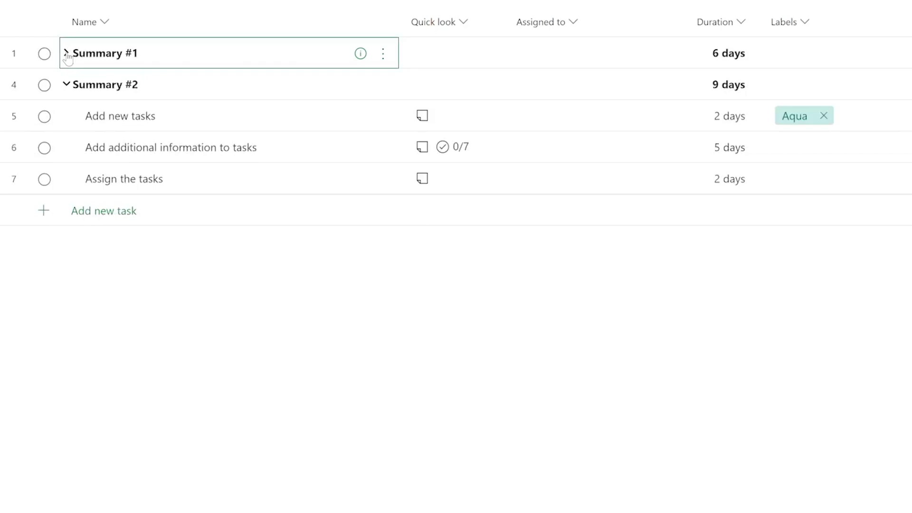
left_click(67, 54)
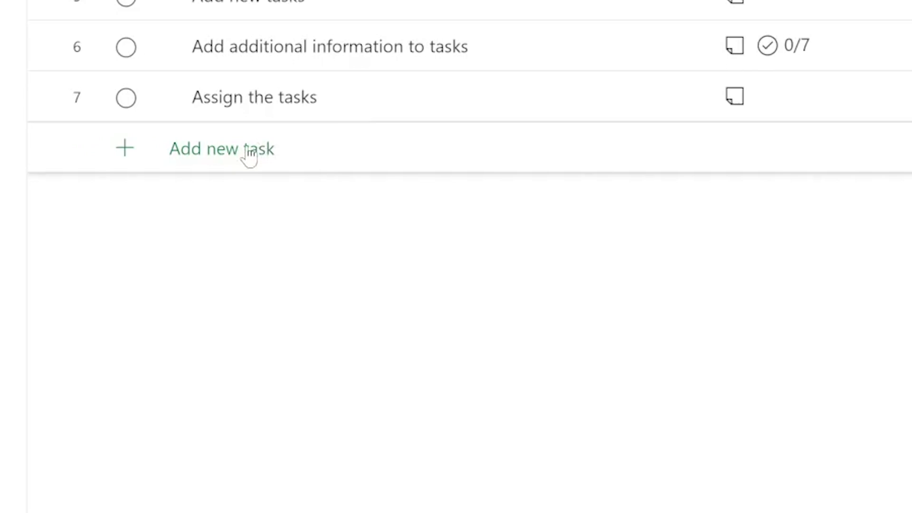
- Add a task named "Do the work" and move it directly below Add new tasks in Summary #2
left_click(248, 155)
left_click(250, 146)
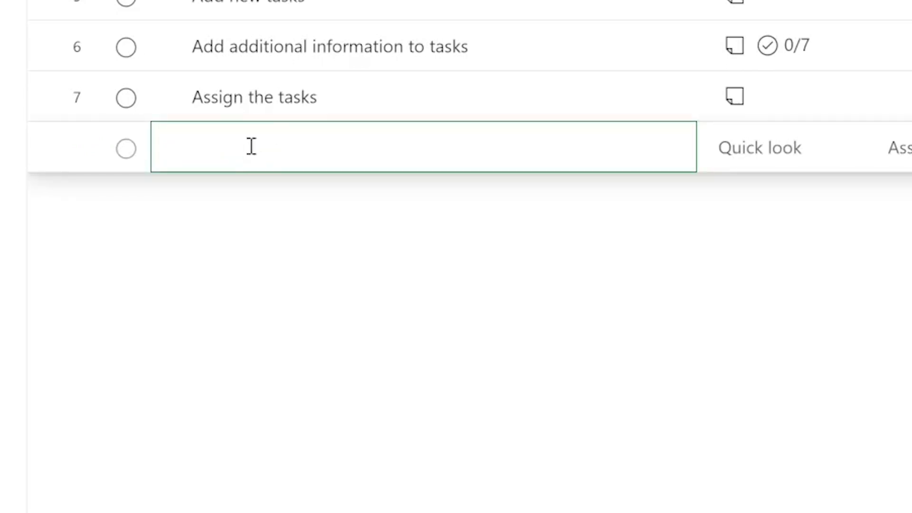
type("Do the work")
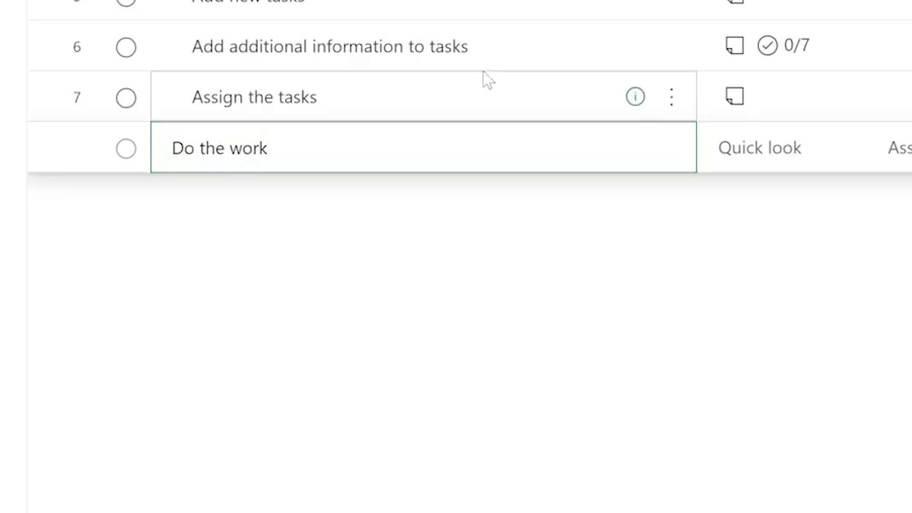
key("Tab")
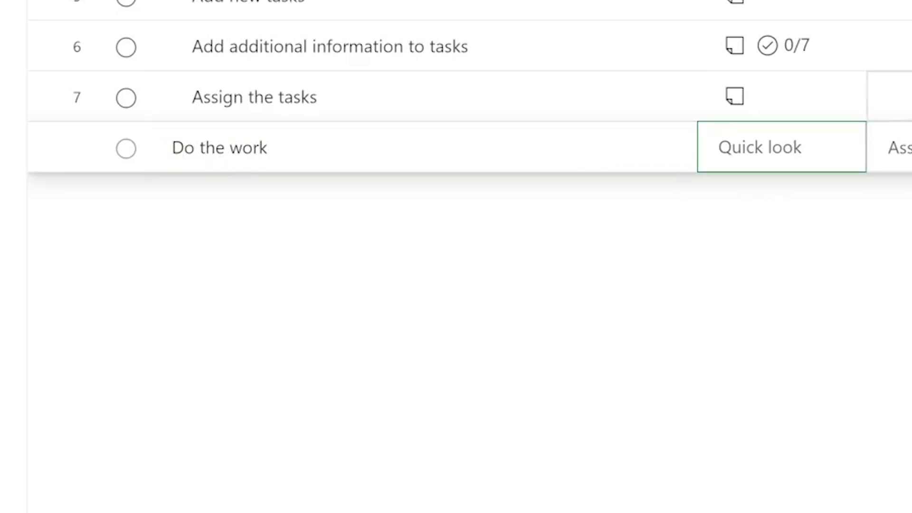
key("Return")
left_click_drag(43, 148, 49, 129)
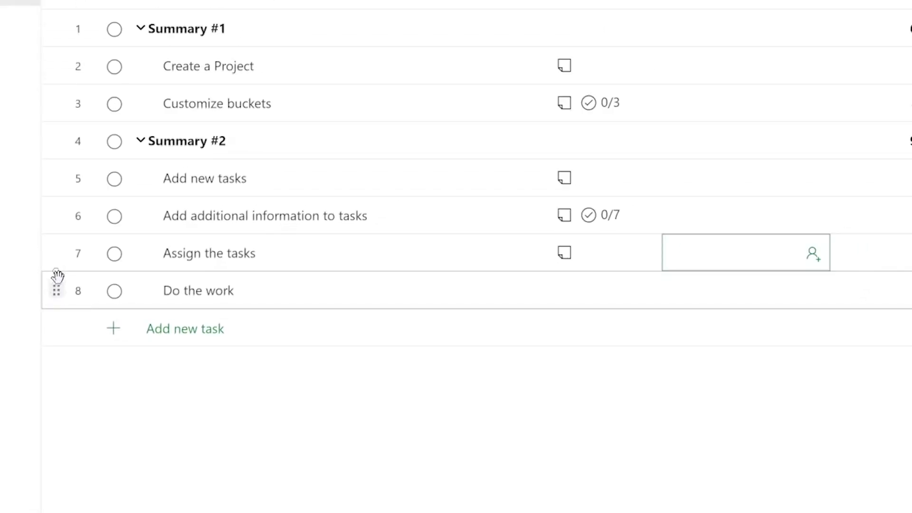
left_click_drag(57, 275, 53, 212)
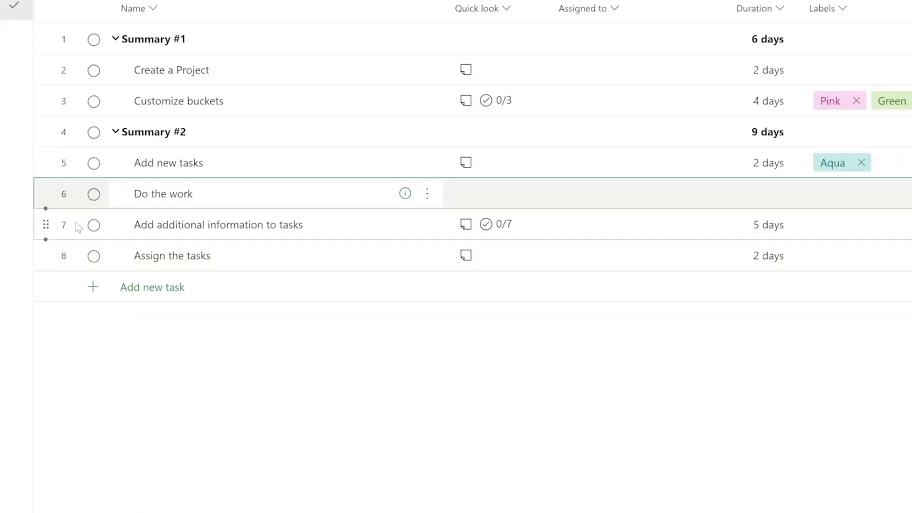
- Set the duration of the Do the work task to 3 days
left_click(786, 205)
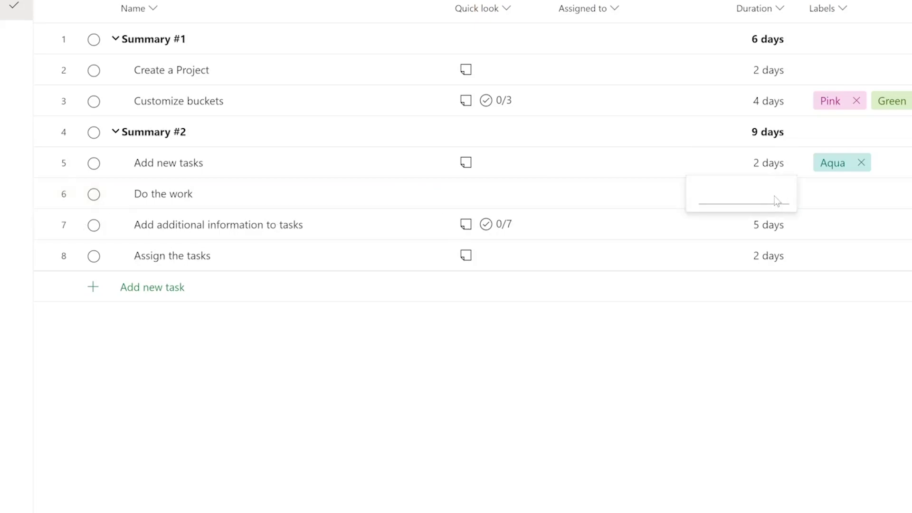
type("3 days")
key("Return")
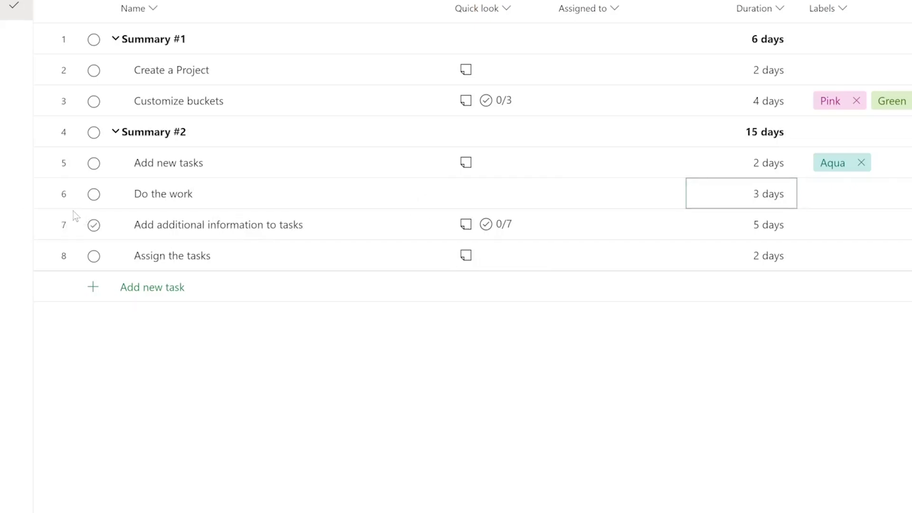
- Insert a task named "Do more work" between Do the work and Add additional information to tasks
mouse_move(46, 212)
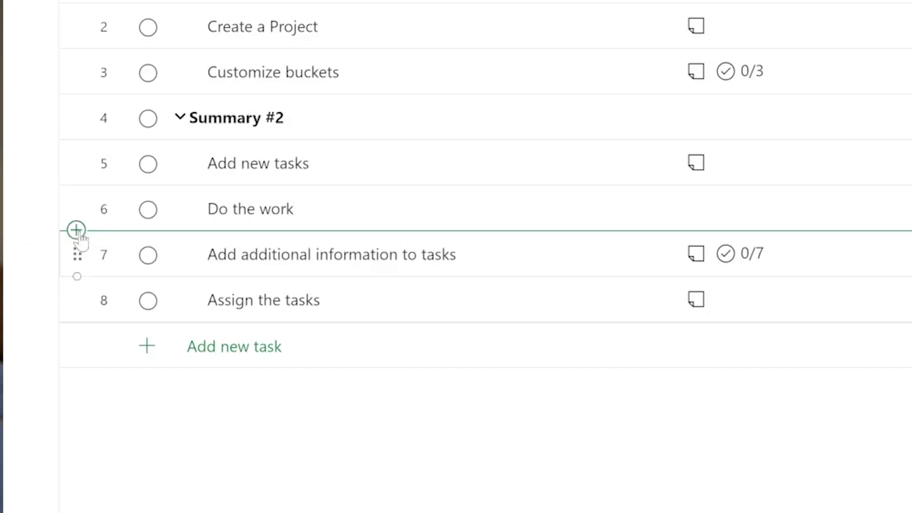
left_click(77, 230)
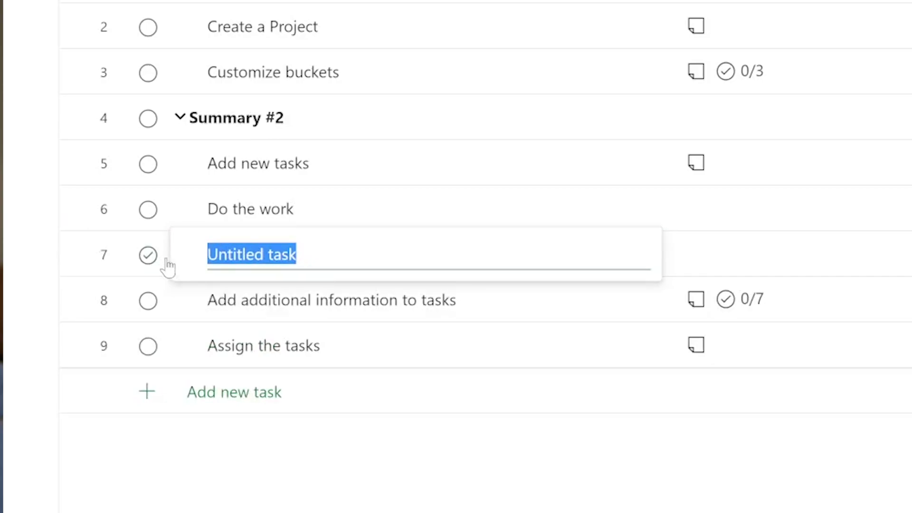
type("Do more work")
key("Return")
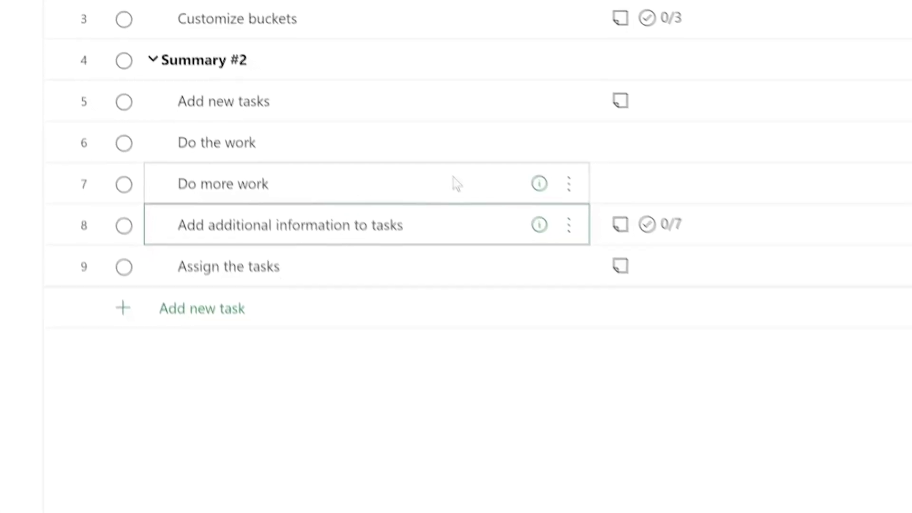
- Make Do more work a subtask of Do the work, and promote it back to its former level
left_click(509, 125)
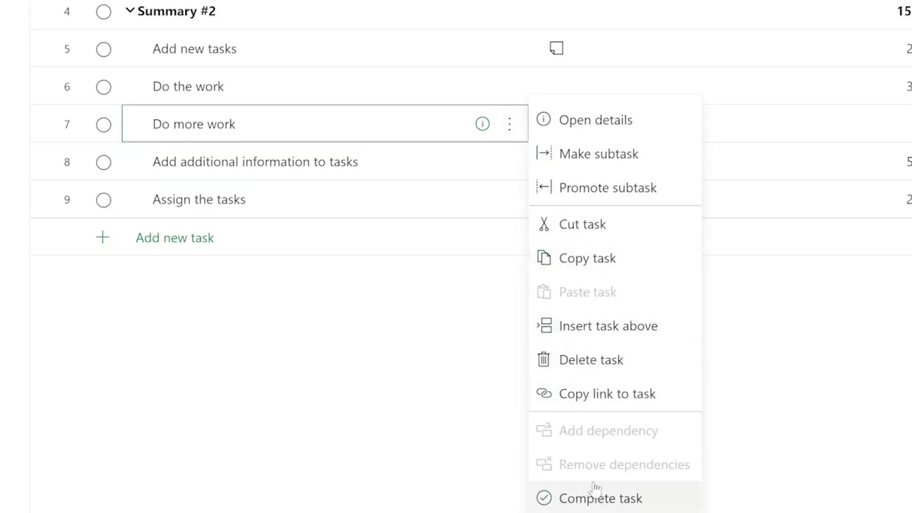
left_click(599, 153)
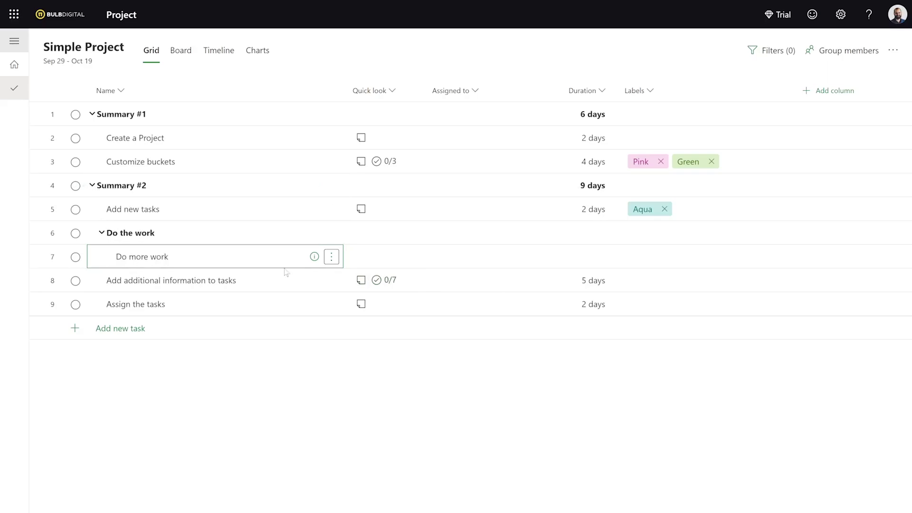
left_click(332, 257)
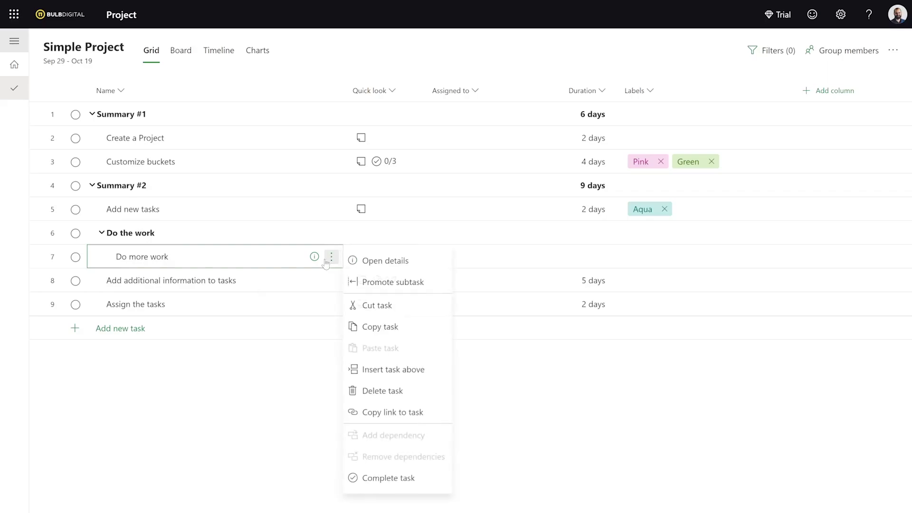
left_click(385, 281)
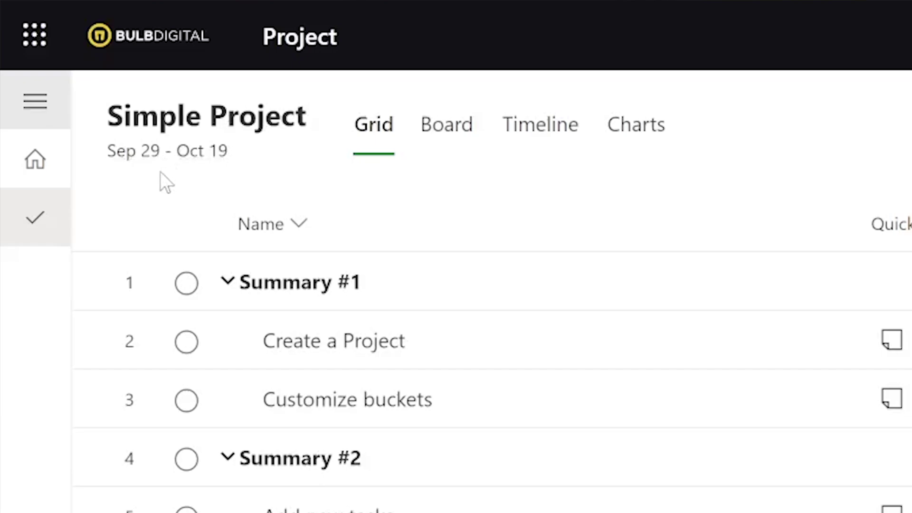
- Set the project's start date to October 10, 2022 in the project details
left_click(194, 162)
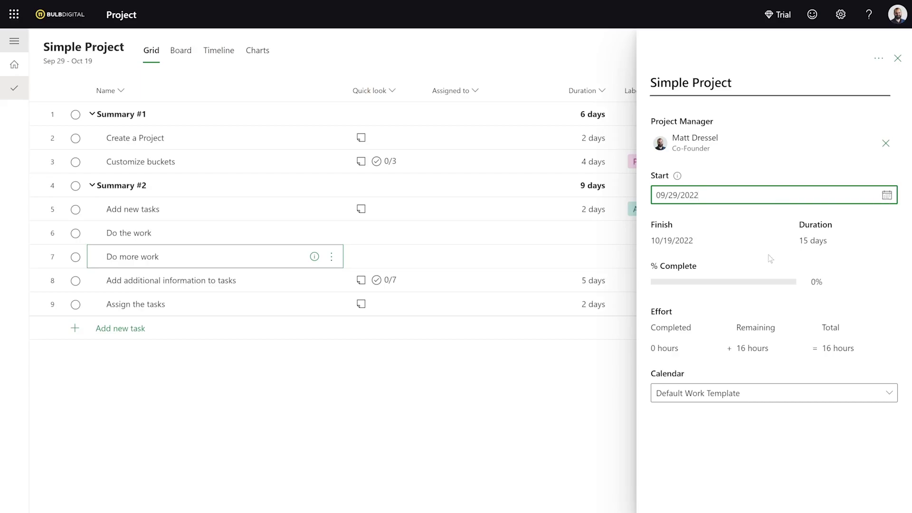
left_click(891, 197)
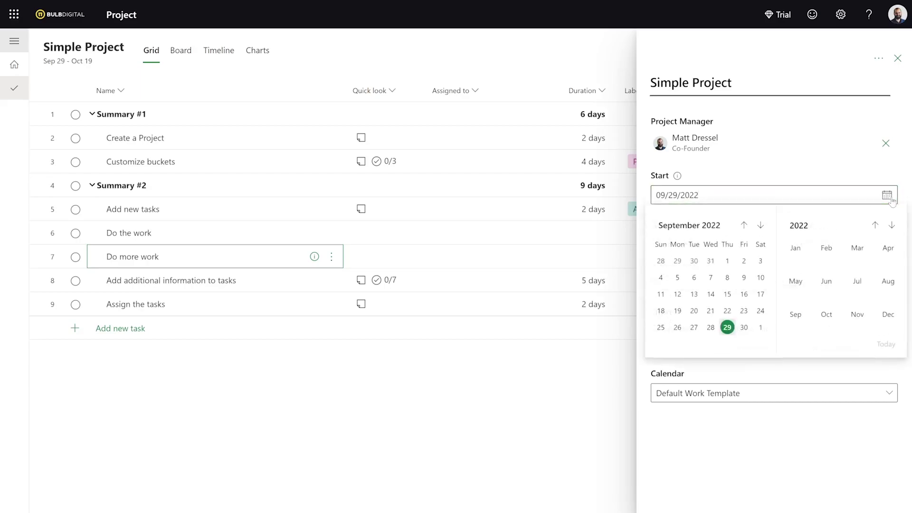
left_click(761, 225)
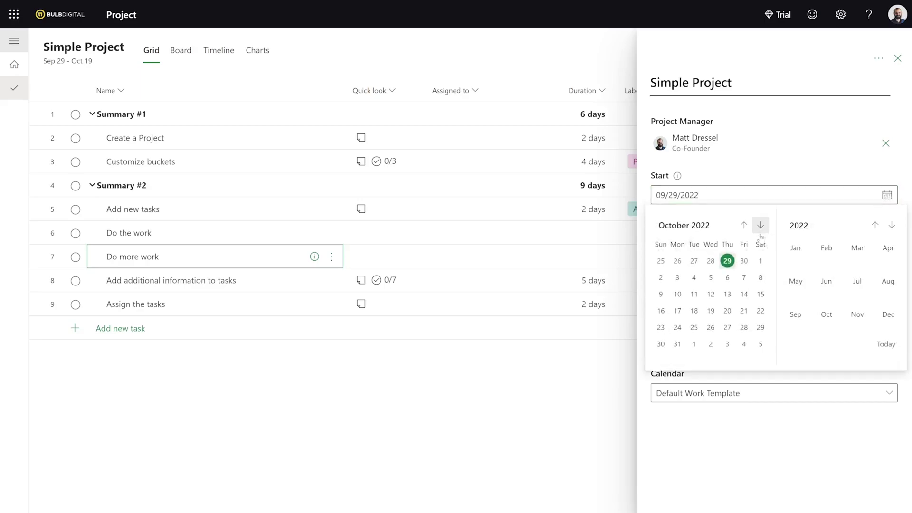
left_click(678, 294)
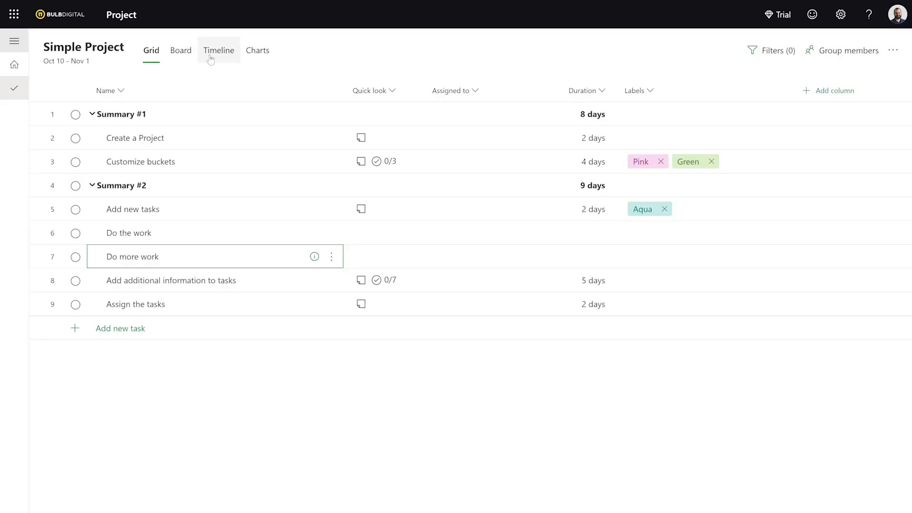
- Examine the project's task bars and dependencies in the Timeline view up to the last task
left_click(210, 57)
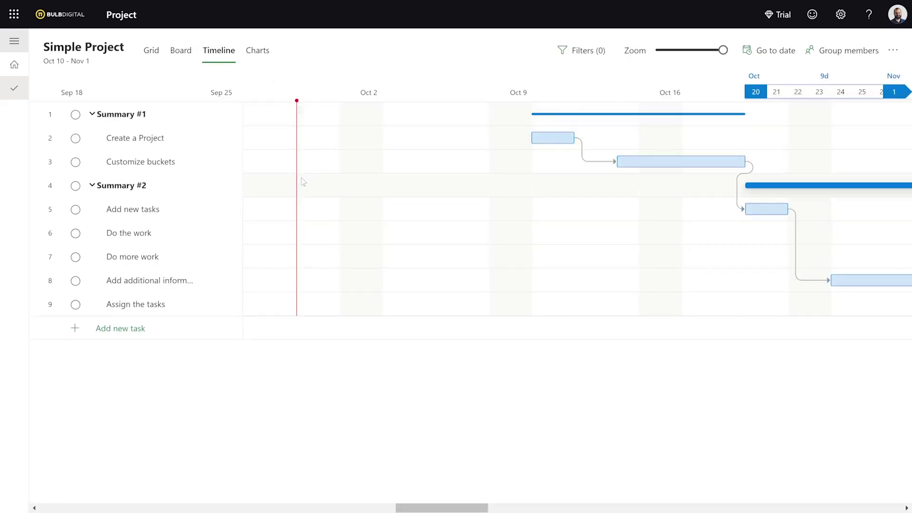
left_click_drag(473, 508, 501, 507)
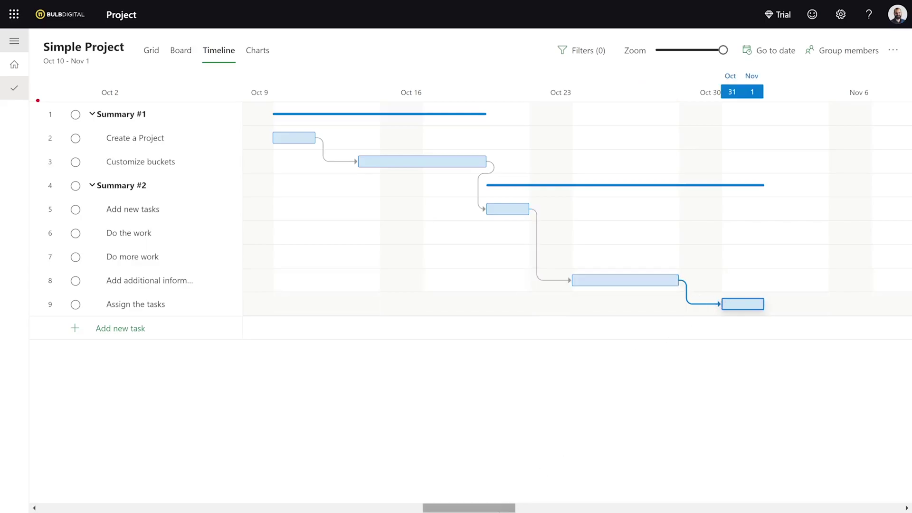
mouse_move(500, 509)
left_mouse_down()
mouse_move(449, 509)
mouse_move(569, 509)
mouse_move(503, 506)
left_mouse_up()
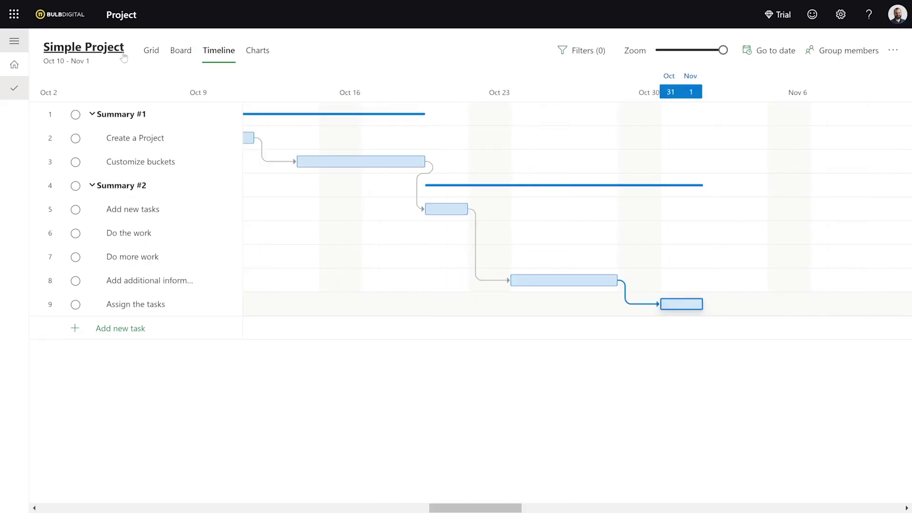
- Set the durations of Do more work and Do the work to 2 days each in the Grid view
left_click(150, 50)
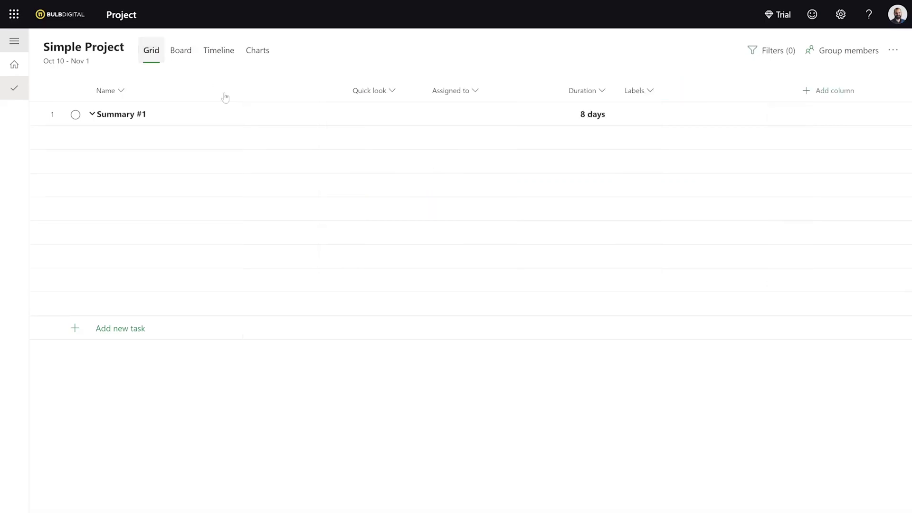
left_click(557, 262)
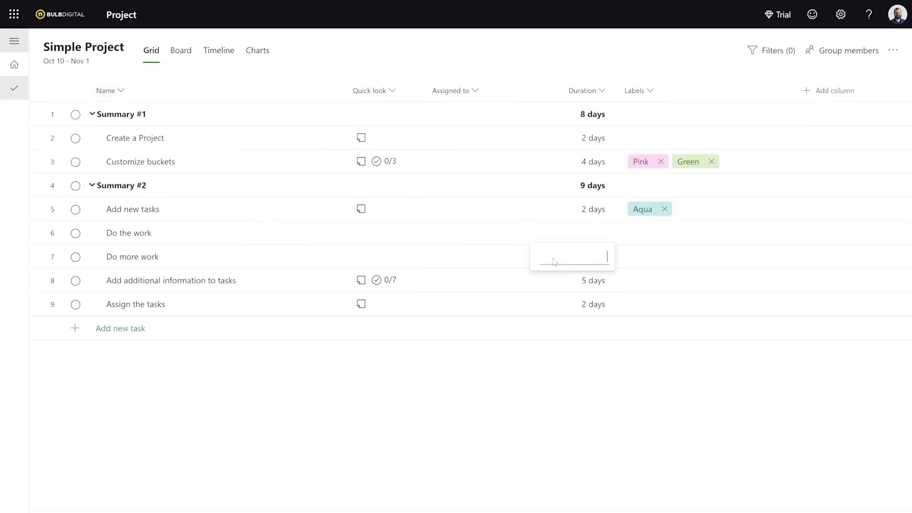
type("2 days")
key("Return")
left_click(580, 231)
type("2 da")
key("Return")
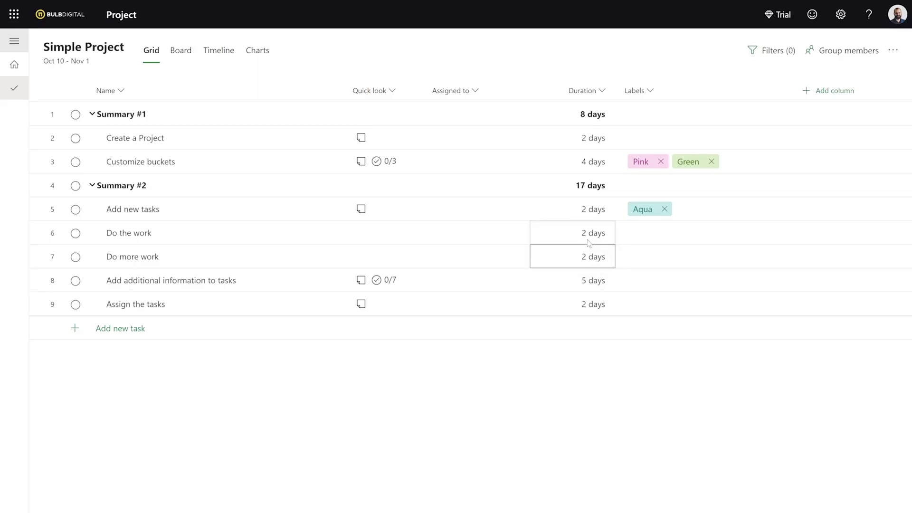
- In the Timeline view, make Do the work depend on Add new tasks, and Do more work depend on Do the work
left_click(210, 49)
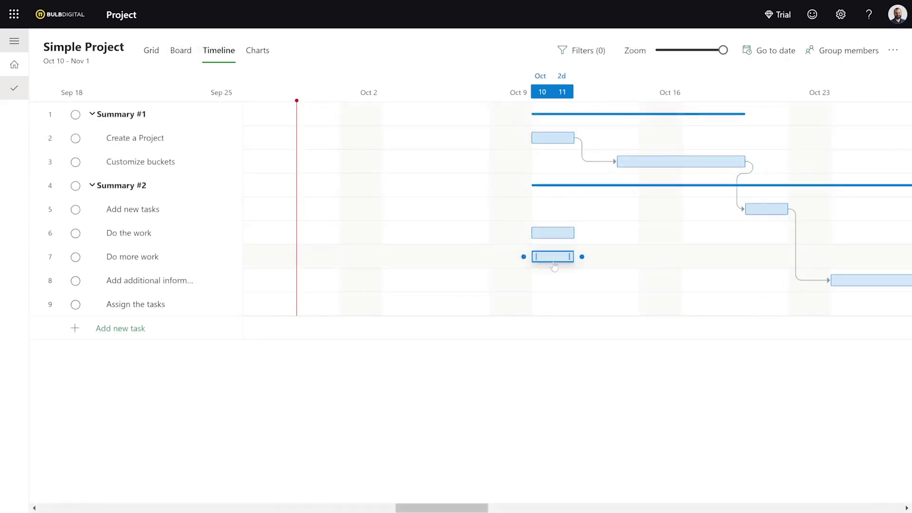
left_click(550, 235)
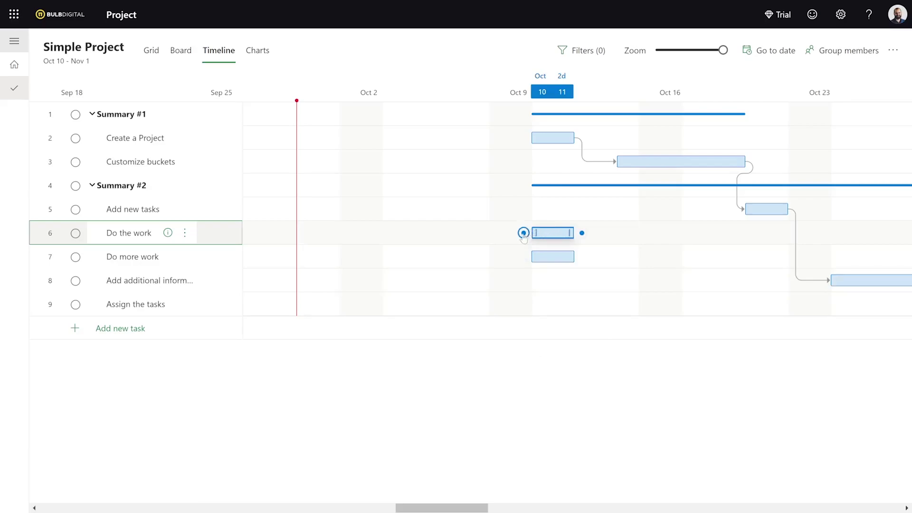
mouse_move(523, 236)
left_mouse_down()
mouse_move(592, 209)
mouse_move(773, 210)
left_mouse_up()
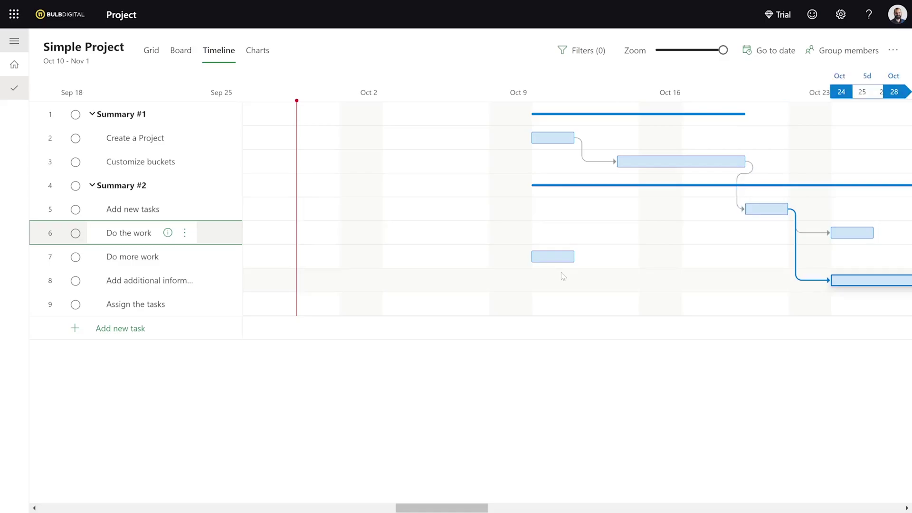
mouse_move(565, 260)
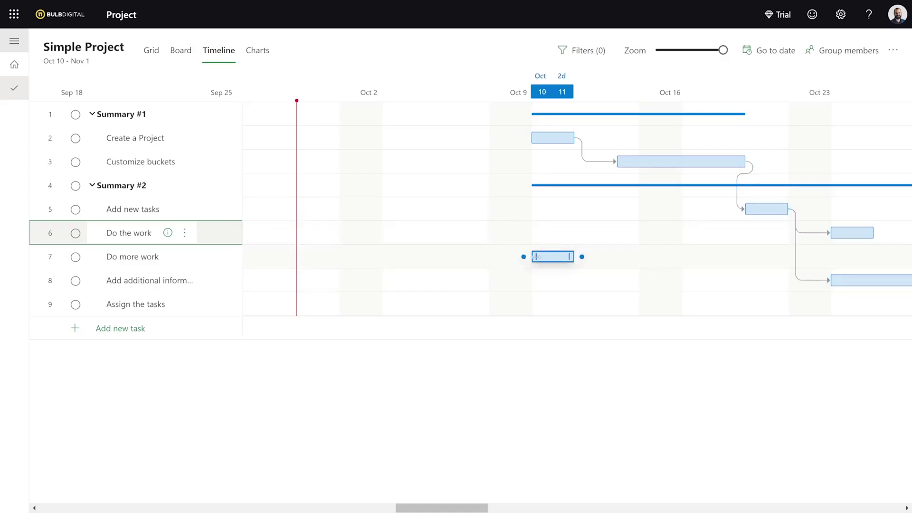
left_click_drag(523, 256, 817, 232)
- Link Do more work to Add additional information to tasks as its predecessor in the timeline
mouse_move(770, 278)
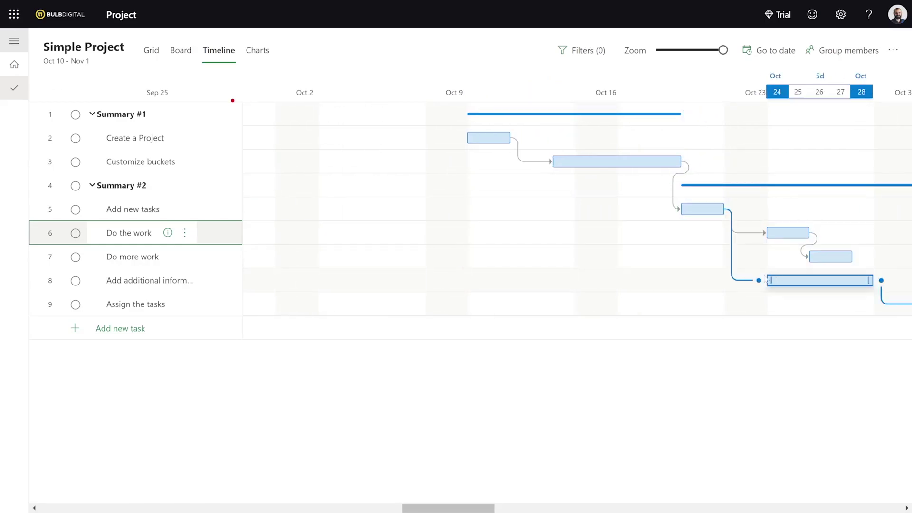
mouse_move(725, 221)
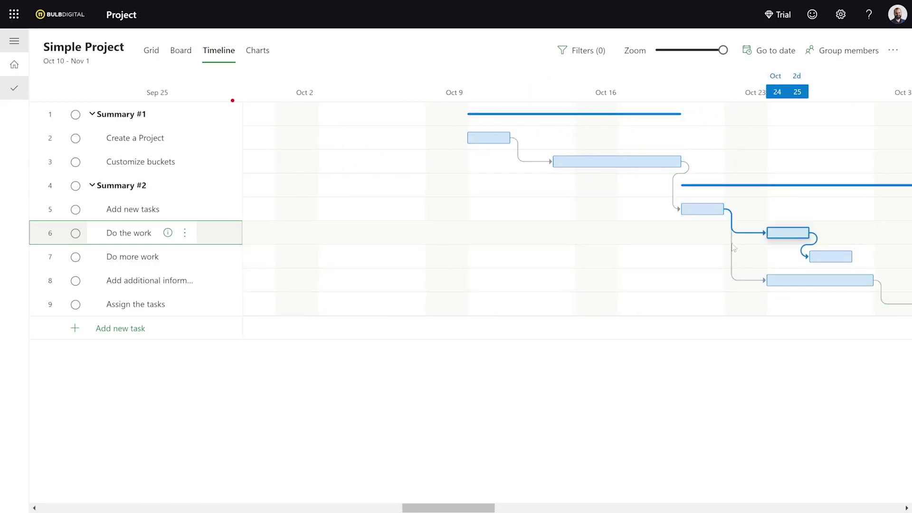
left_click_drag(759, 280, 862, 267)
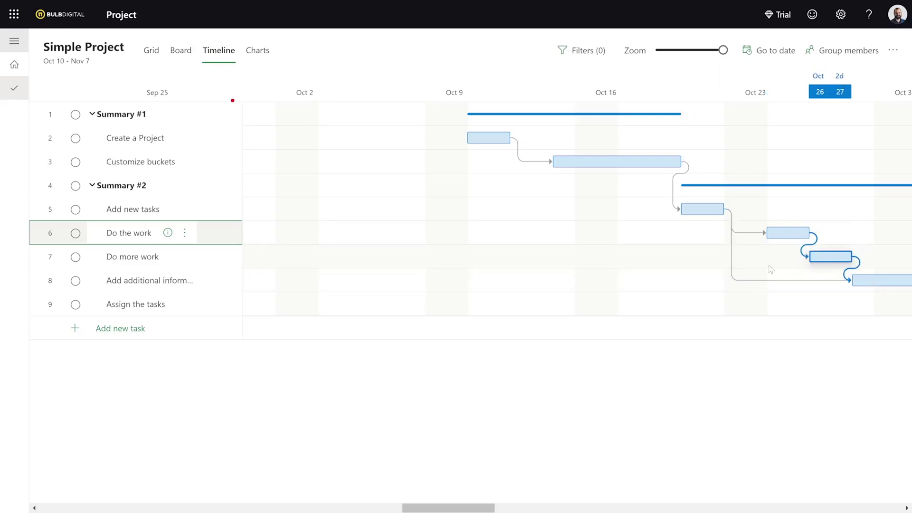
- Remove the dependency on Add new tasks from the details of Add additional information to tasks
scroll(481, 289, "right", 8)
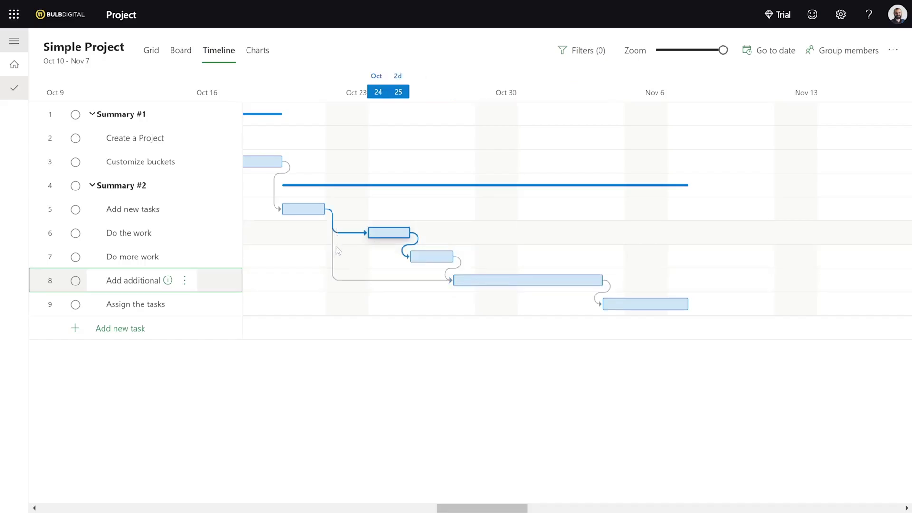
left_click(482, 286)
scroll(770, 351, "down", 8)
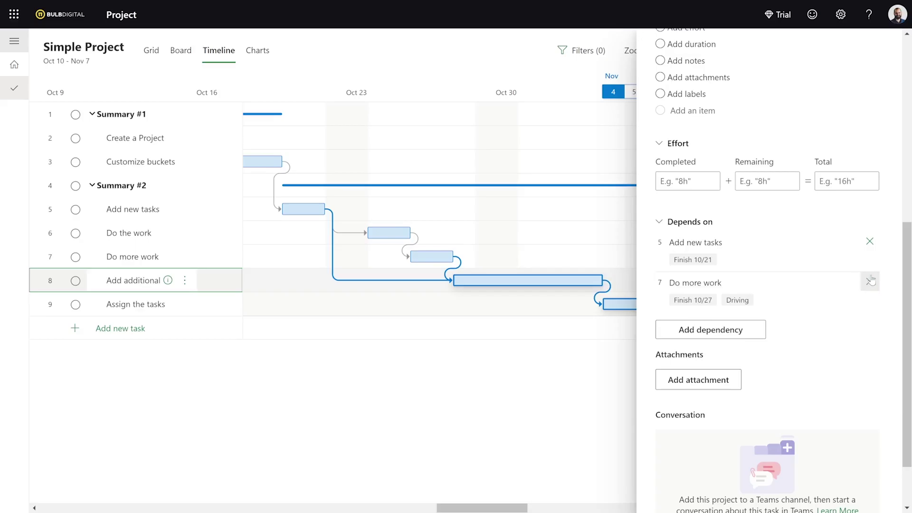
left_click(869, 243)
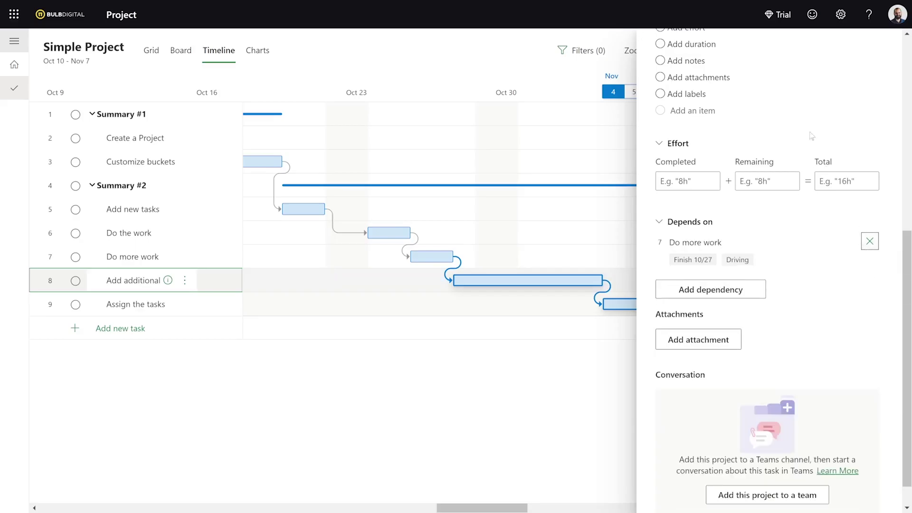
scroll(815, 128, "up", 8)
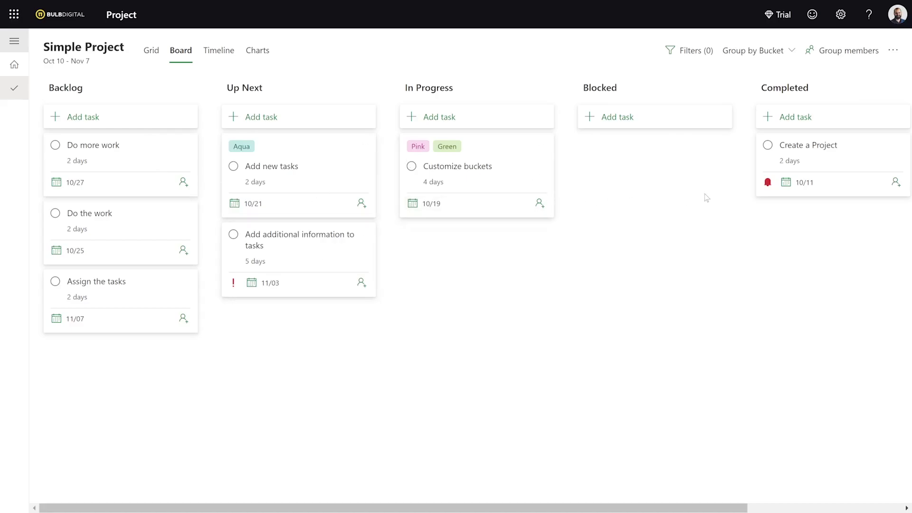
- In the Board view, move the Do more work card from Backlog to In Progress and on to Blocked
left_click_drag(133, 152, 476, 231)
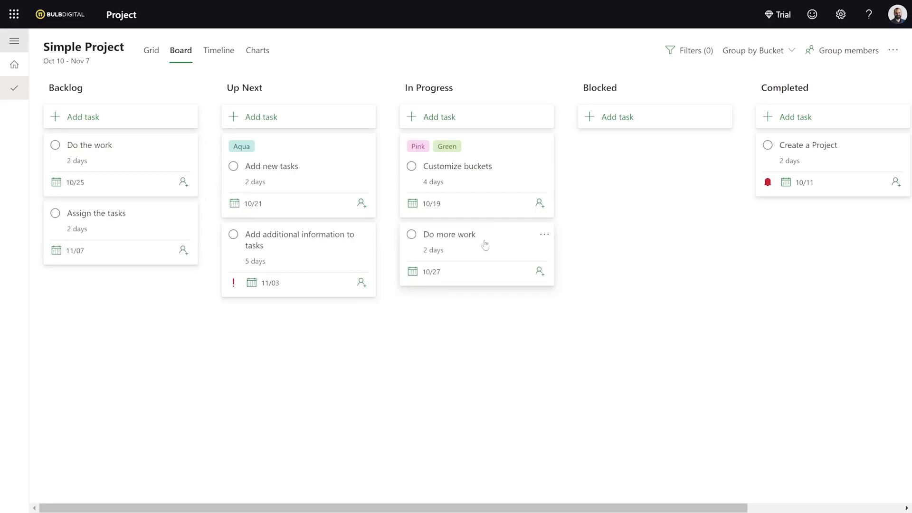
left_click_drag(496, 238, 644, 161)
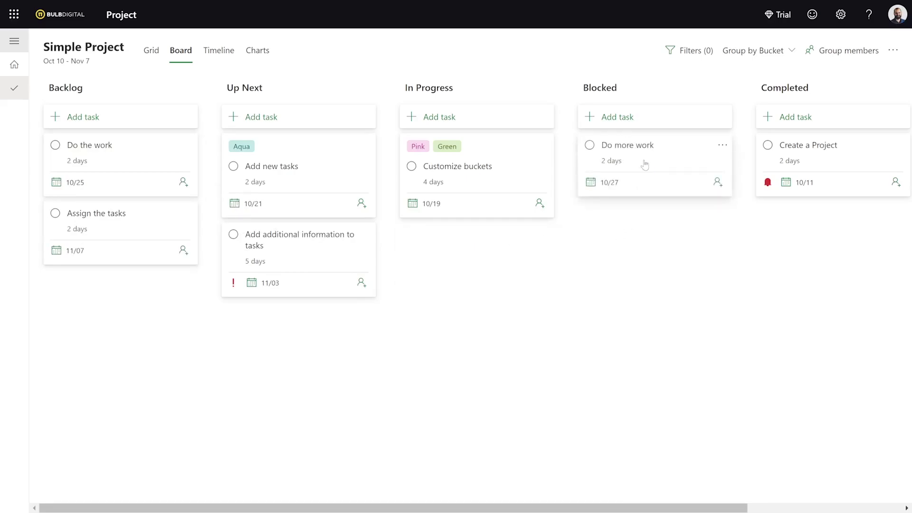
left_click(638, 151)
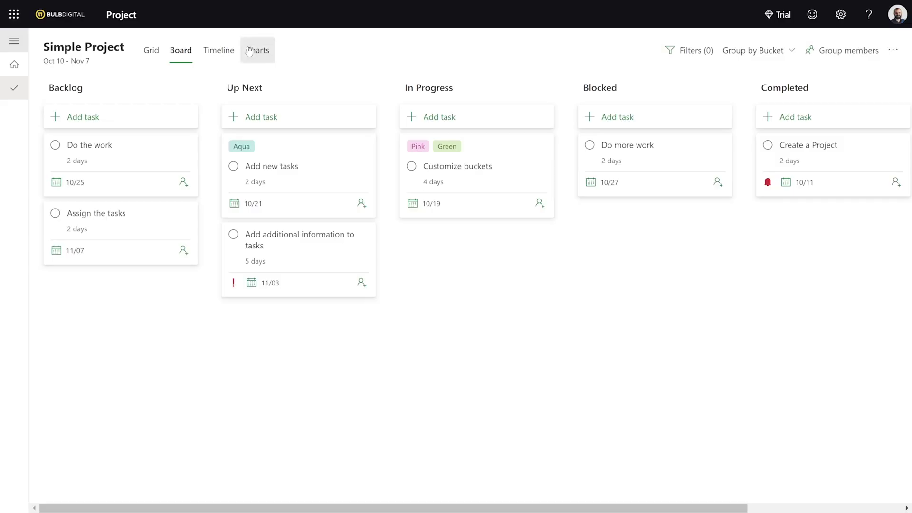
- Examine the project's Status, Bucket and Effort per person charts
left_click(249, 51)
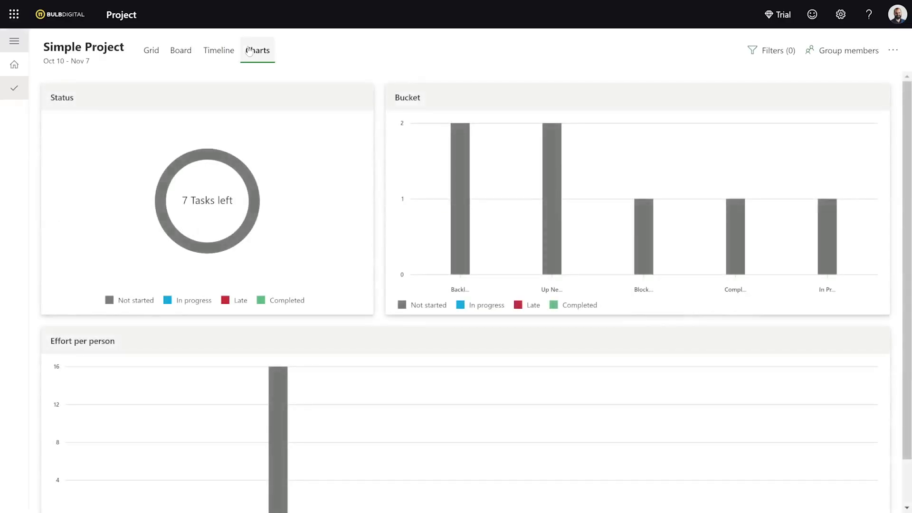
scroll(363, 182, "down", 1)
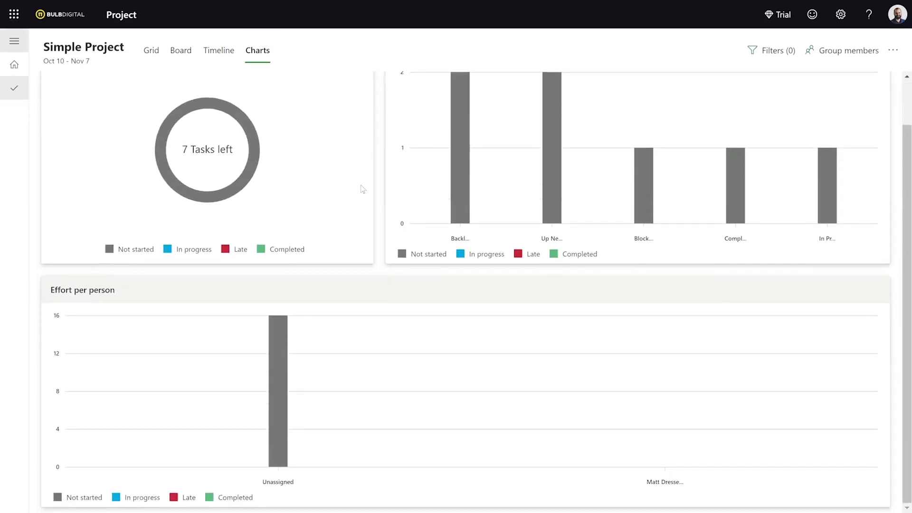
scroll(363, 189, "up", 1)
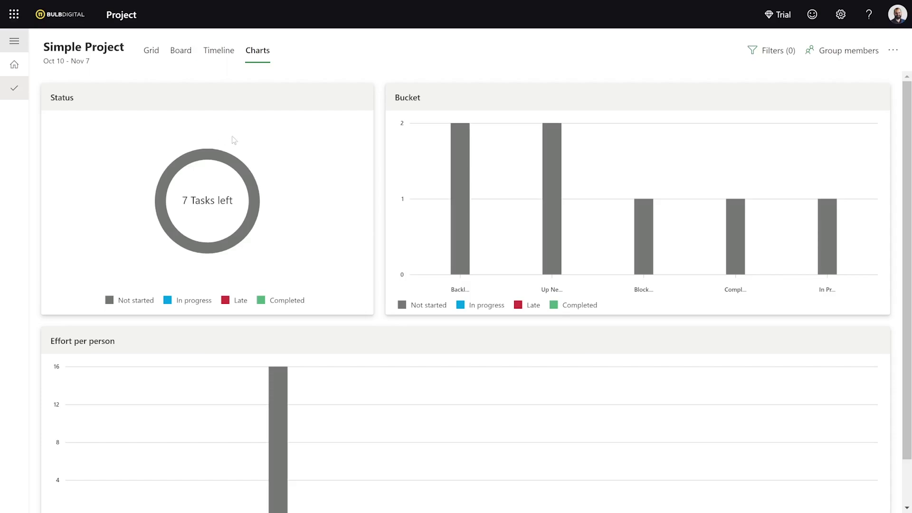
scroll(556, 163, "down", 1)
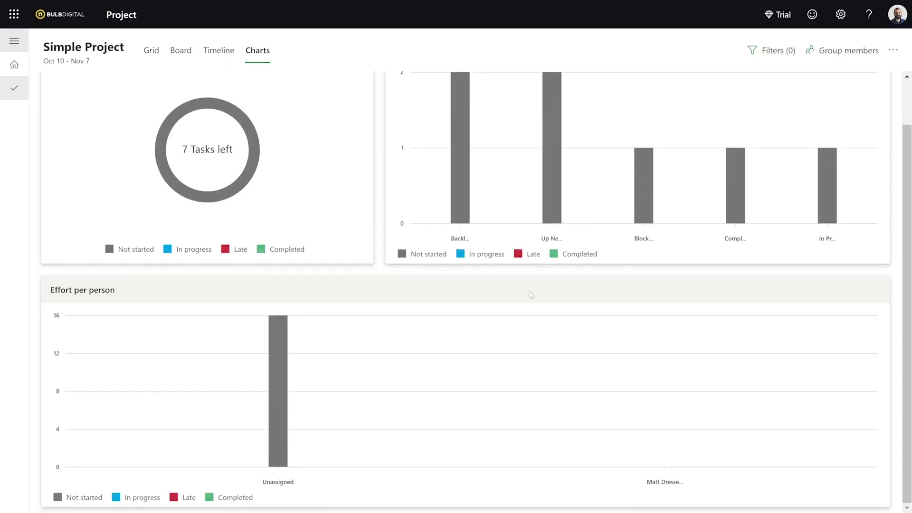
scroll(700, 242, "up", 1)
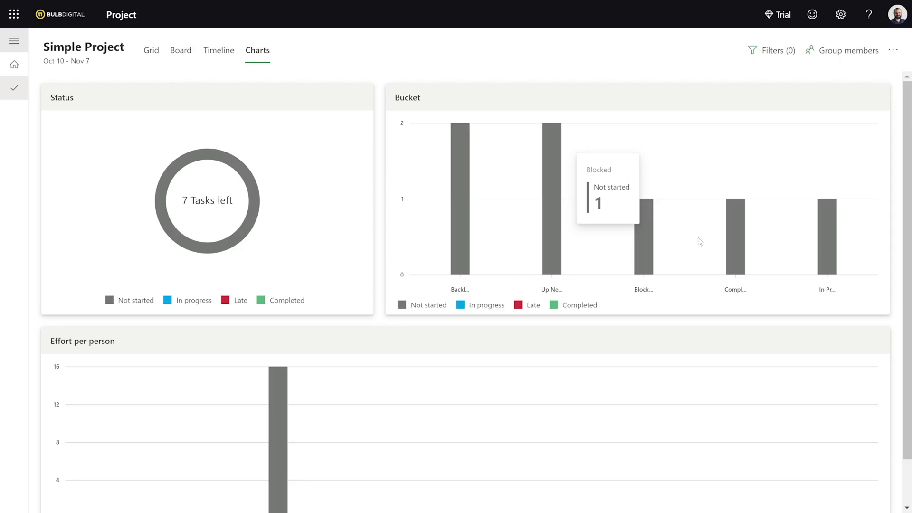
scroll(665, 280, "down", 1)
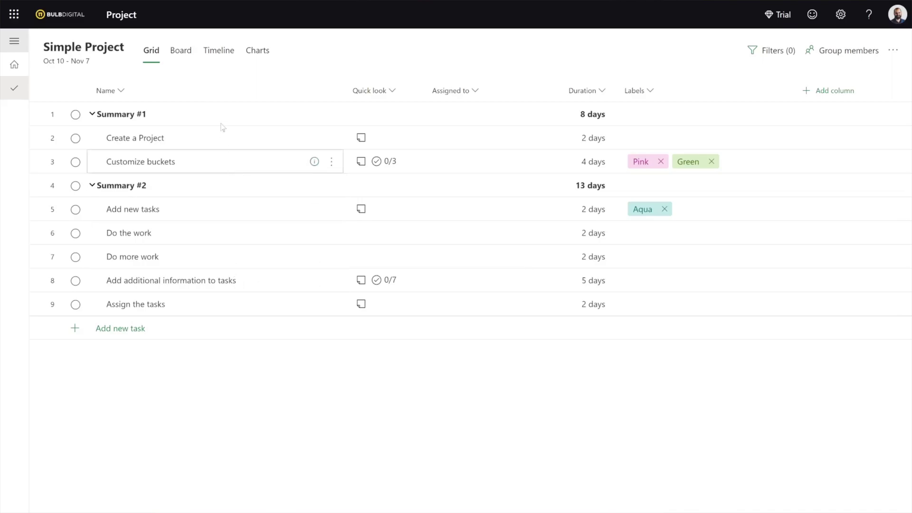
- Compare the options for creating or choosing a group, and add the project to the existing group Example - Default
left_click(518, 235)
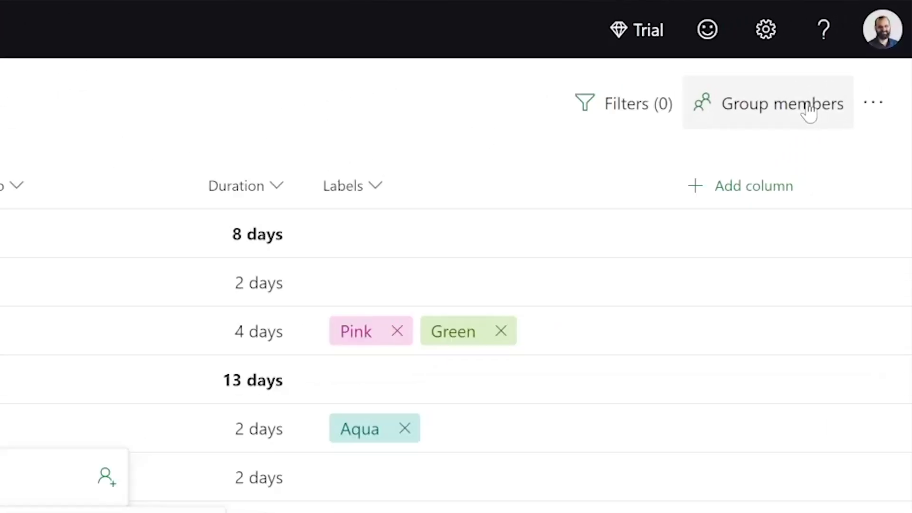
left_click(806, 110)
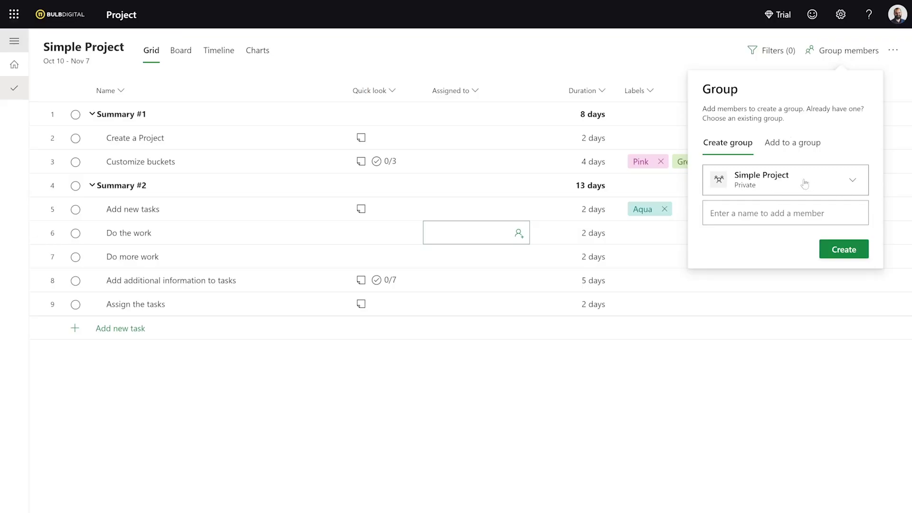
left_click(777, 155)
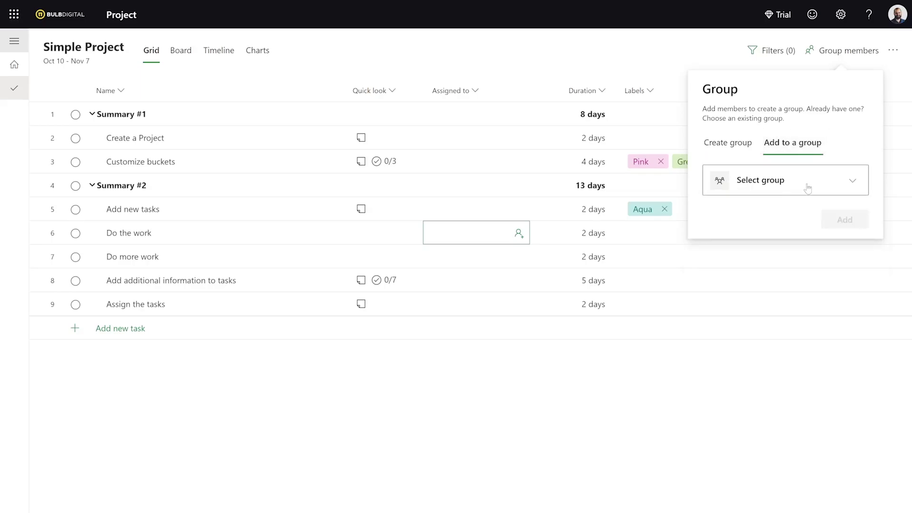
left_click(854, 185)
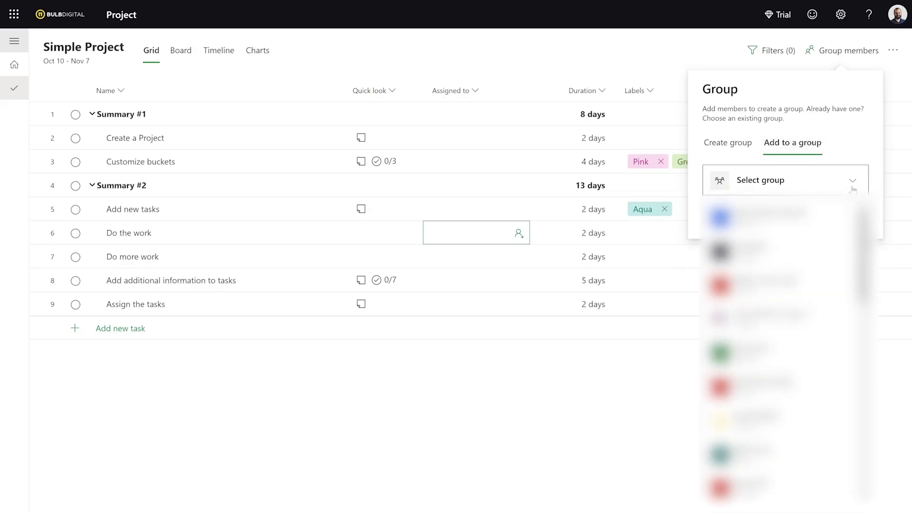
left_click(758, 177)
left_click(728, 143)
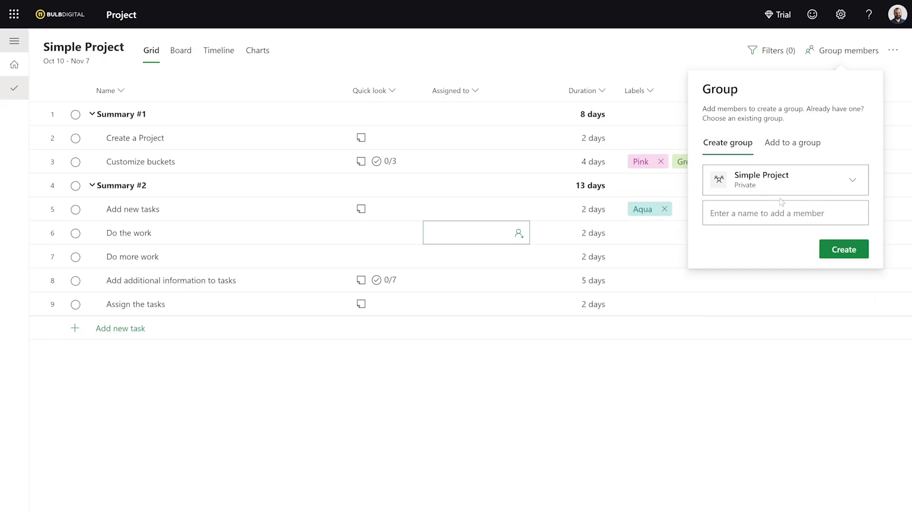
left_click(793, 143)
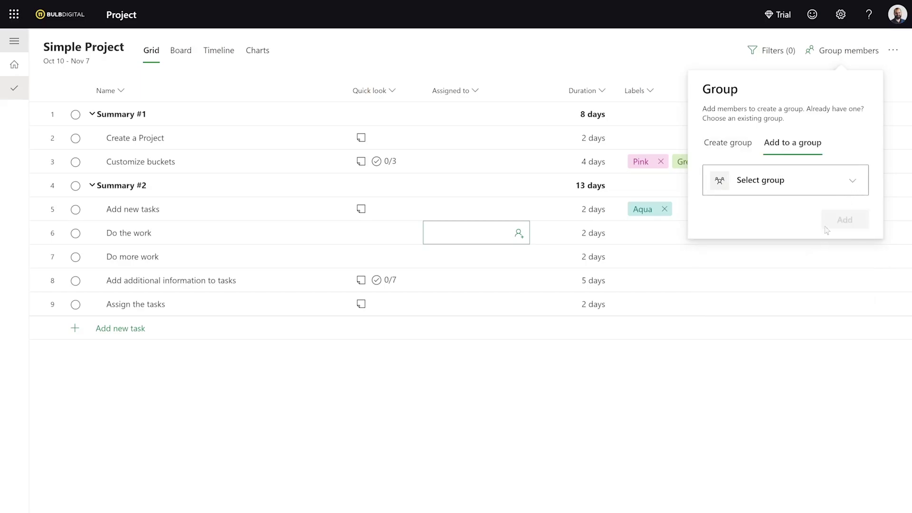
left_click(852, 181)
left_click(789, 276)
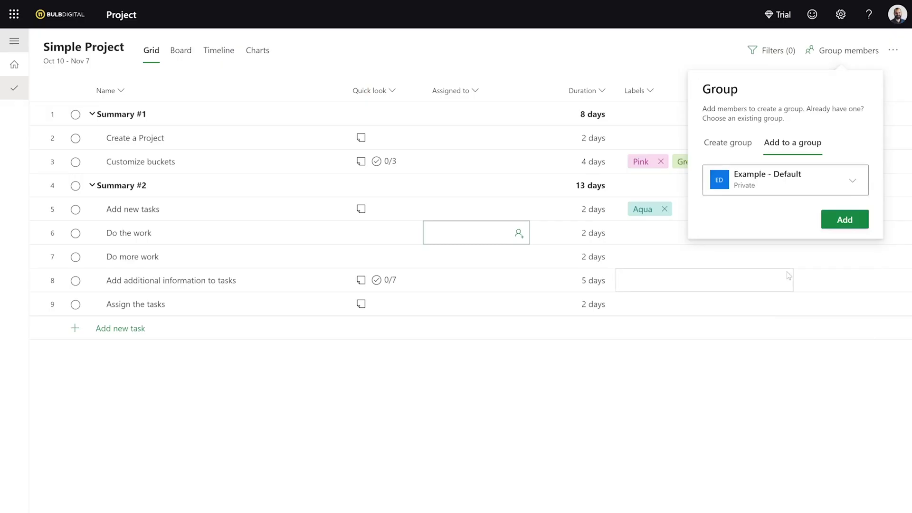
left_click(844, 219)
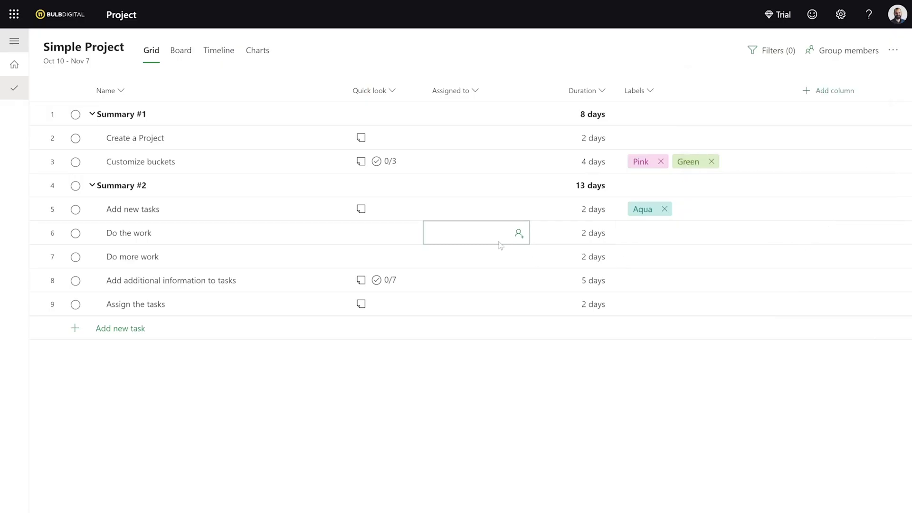
- Assign the Do the work task to the second listed group member
left_click(518, 233)
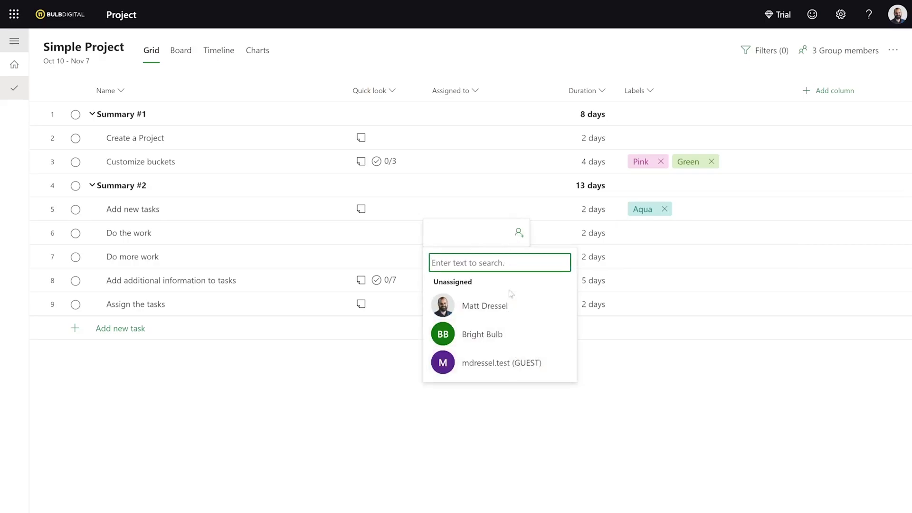
left_click(511, 336)
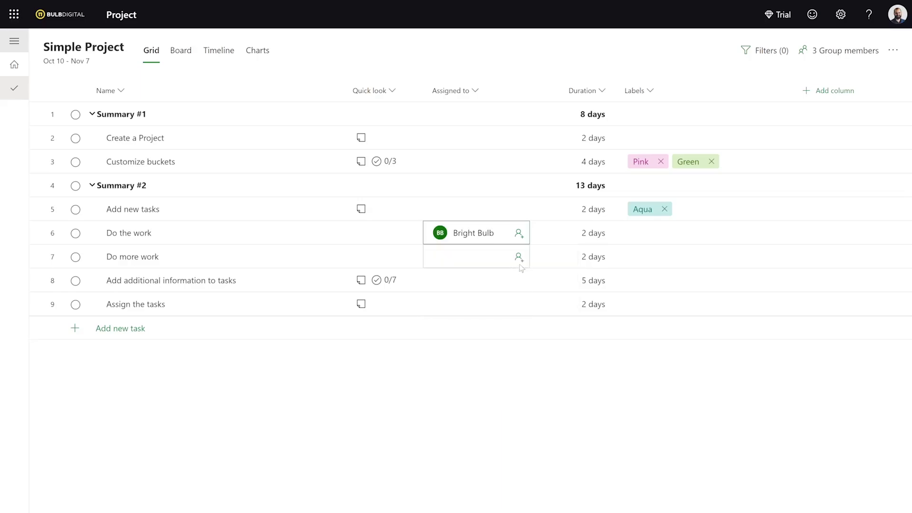
- Try to assign Do more work to a person outside the group by searching their first name, and cancel the assignment
left_click(519, 258)
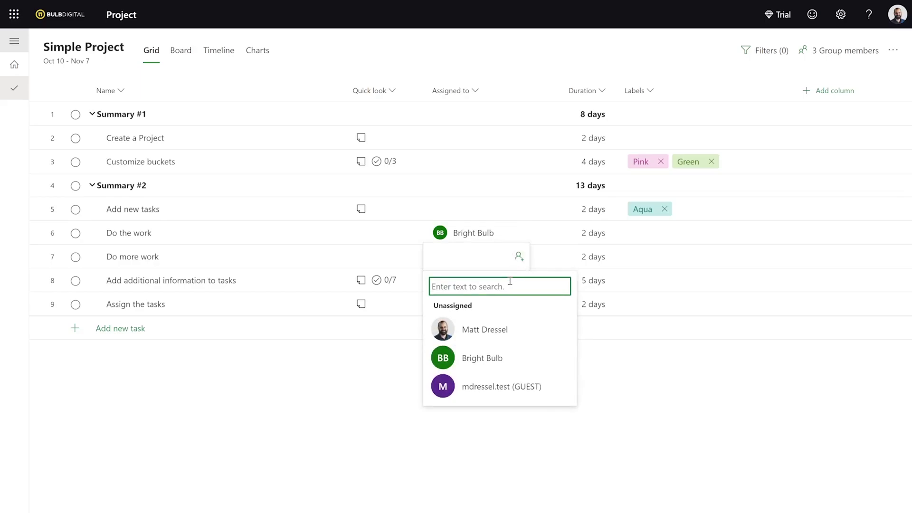
type("mitch")
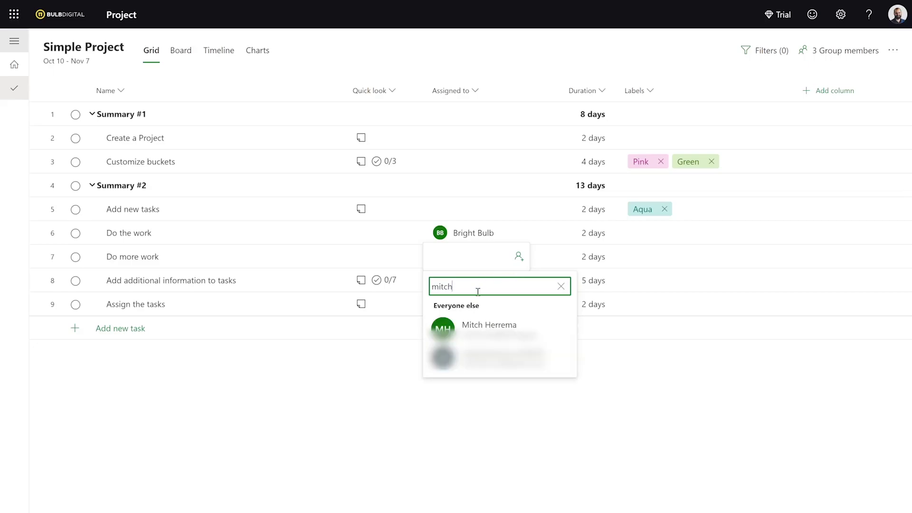
left_click(490, 327)
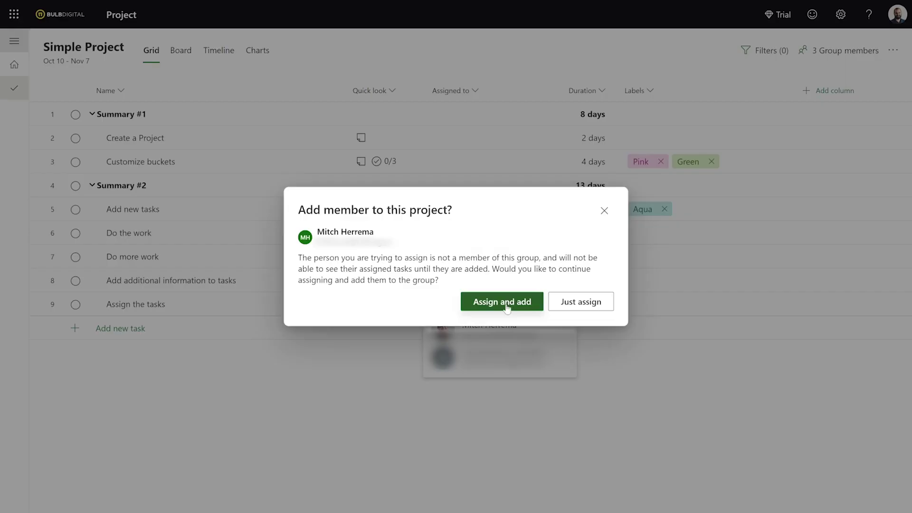
left_click(603, 217)
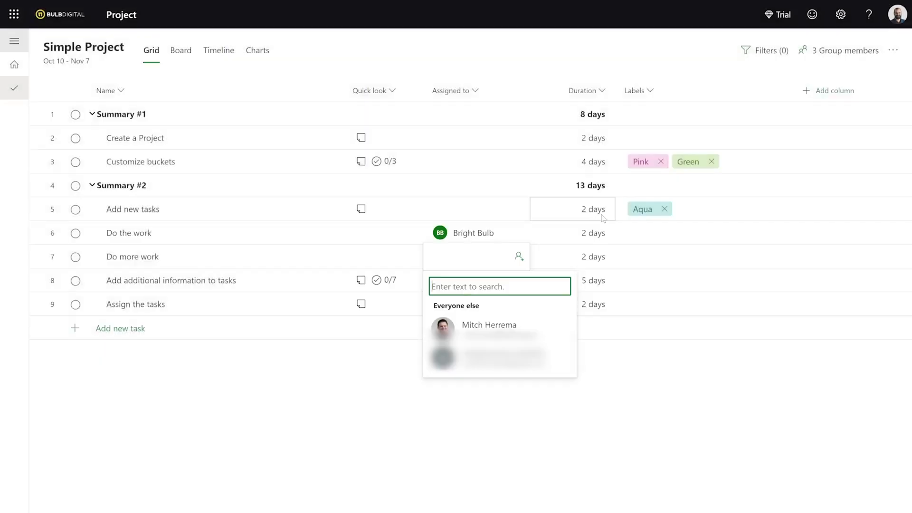
left_click(621, 410)
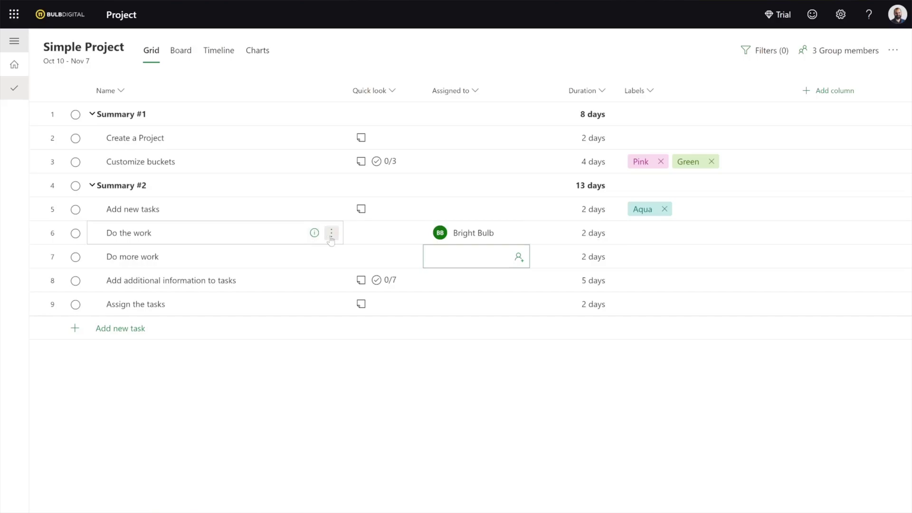
- Open the details of the Do the work task and set its remaining effort to 12 hours
left_click(331, 238)
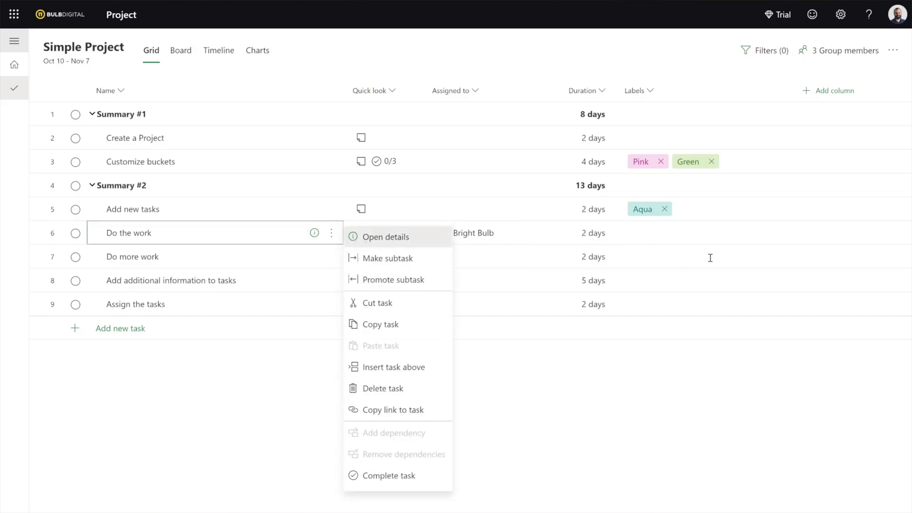
key("Return")
scroll(710, 397, "down", 2)
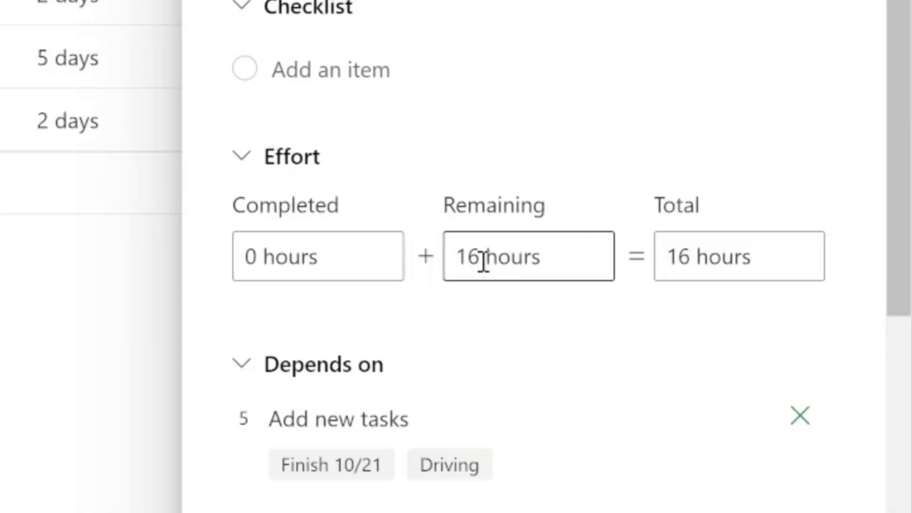
left_click(483, 261)
left_click(509, 259)
key("ctrl+a")
key("Home")
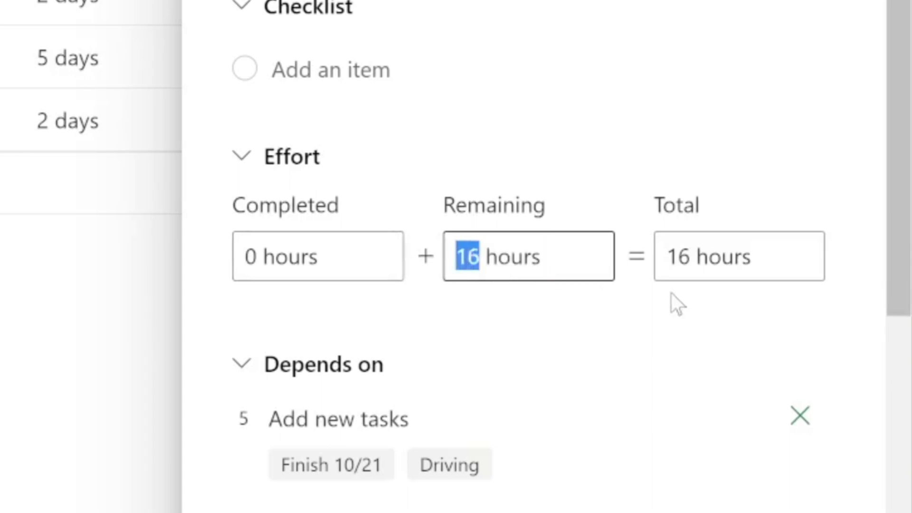
key("Right")
key("Delete")
type("2")
key("Return")
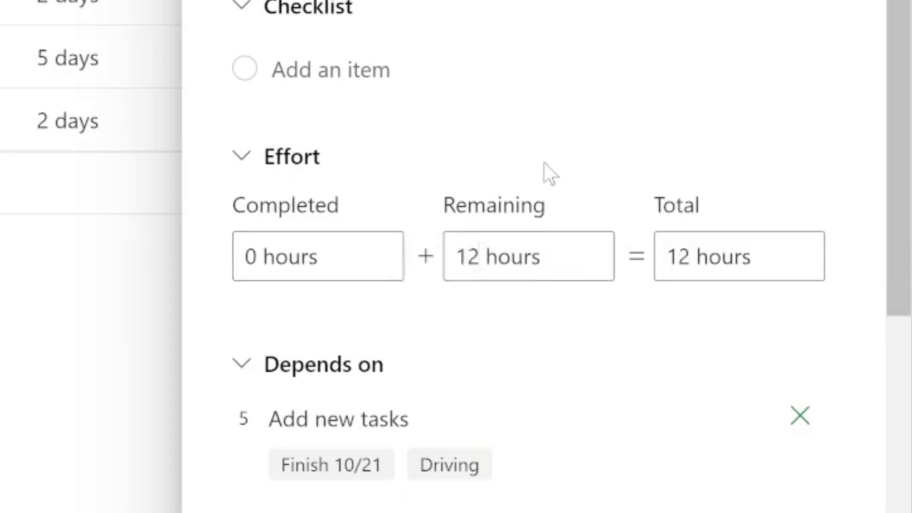
mouse_move(534, 221)
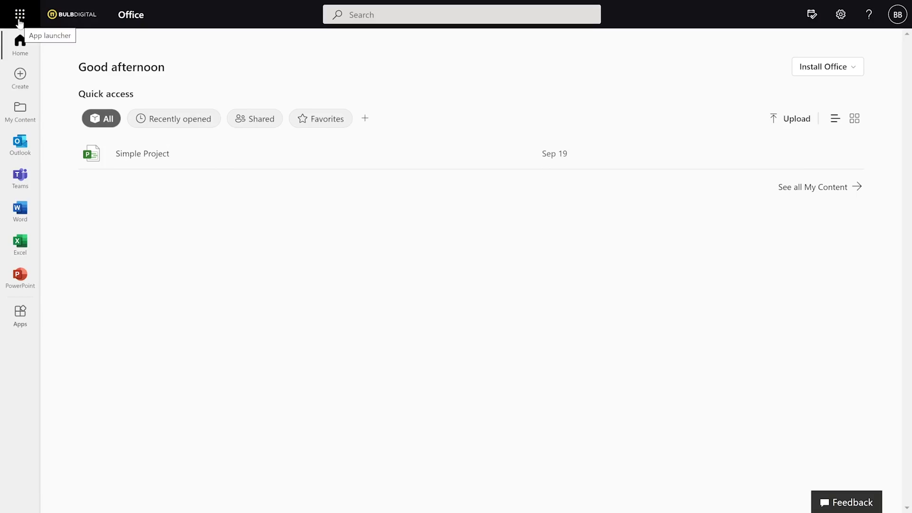
- Switch from the Office home page to Project and try to create a blank project
left_click(20, 14)
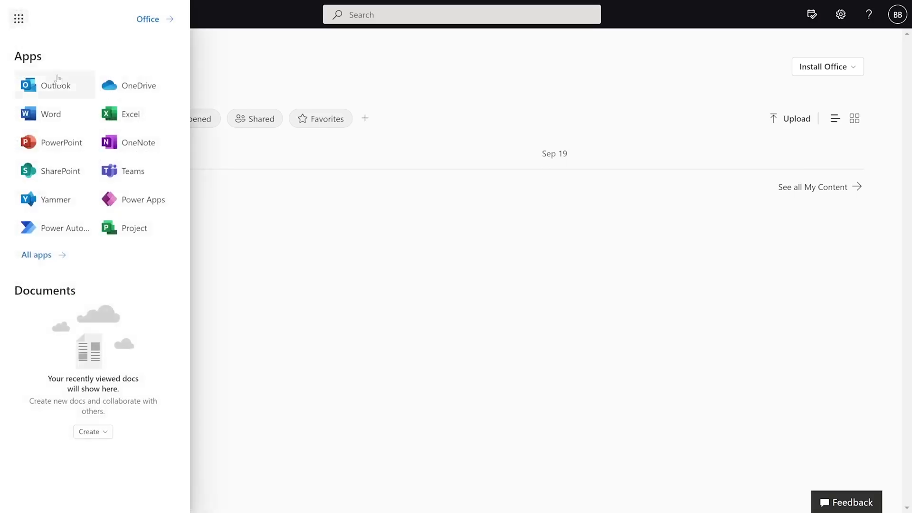
left_click(111, 232)
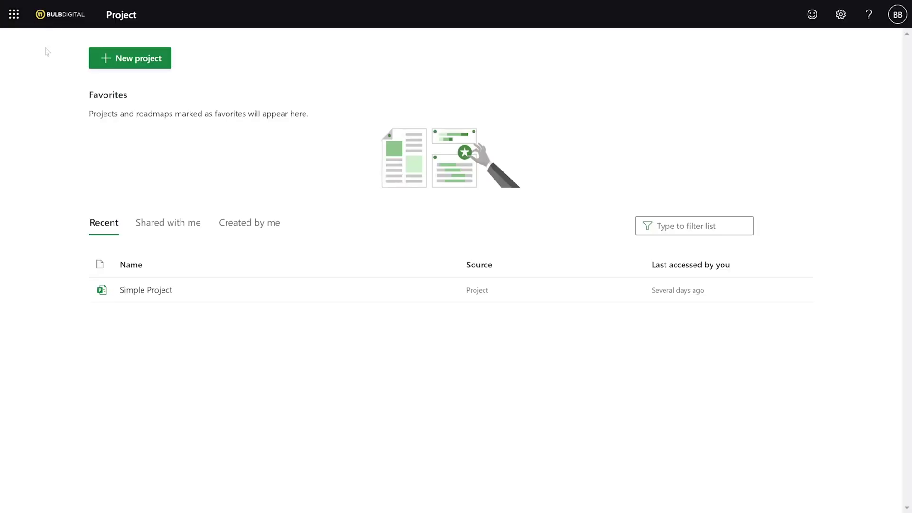
left_click(152, 69)
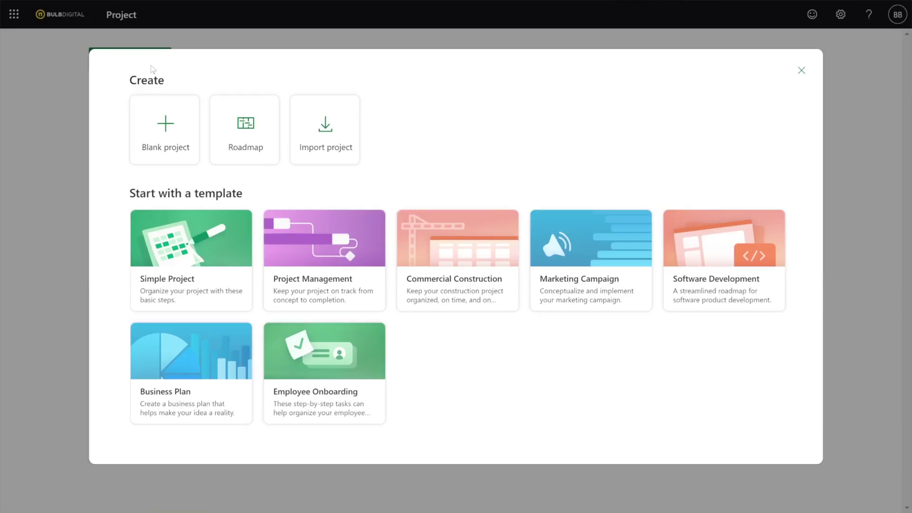
left_click(159, 117)
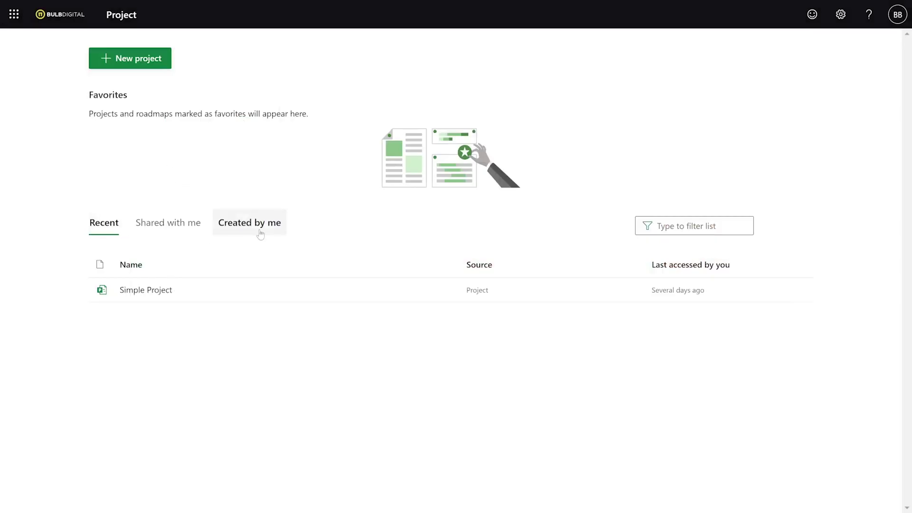
- Compare the recent and shared project lists, and open the first Simple Project shared with this account
left_click(182, 232)
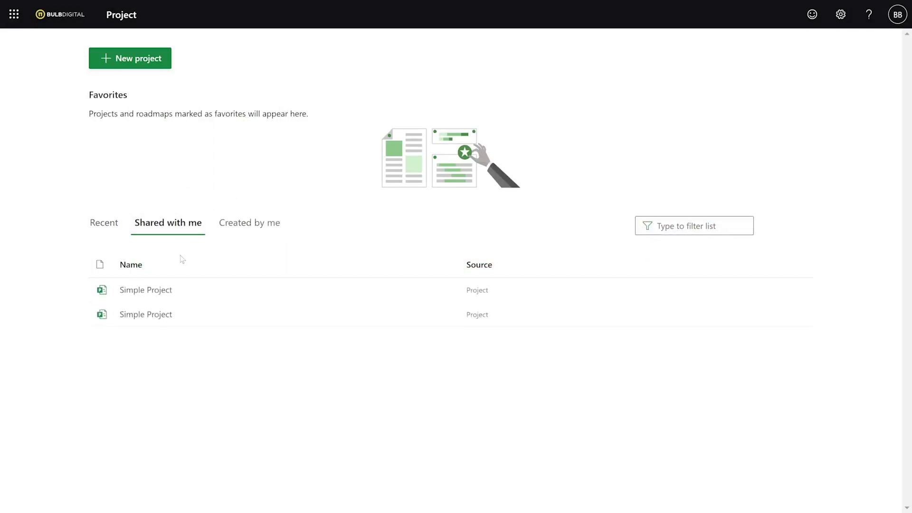
left_click(117, 223)
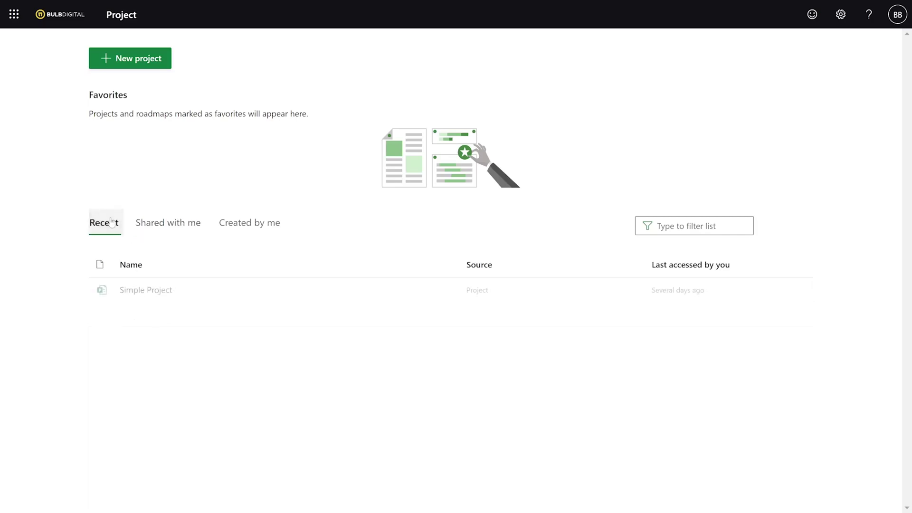
left_click(186, 235)
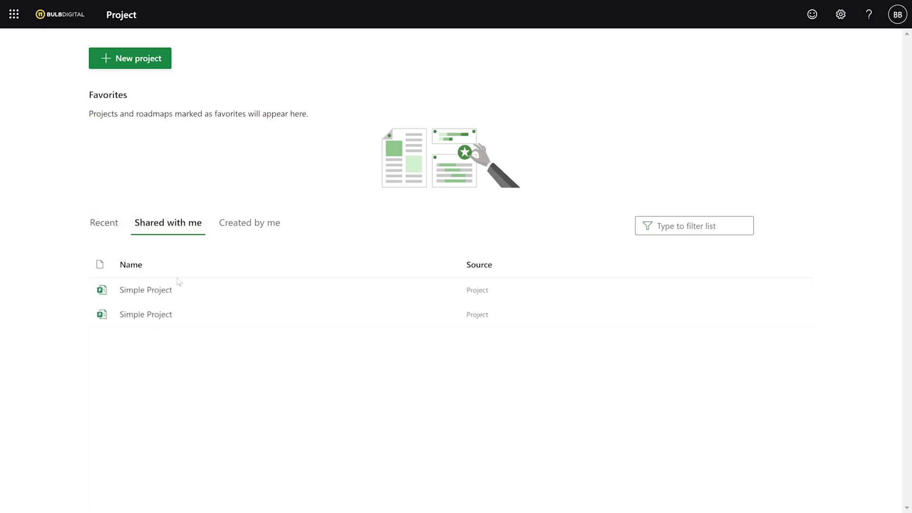
left_click(160, 298)
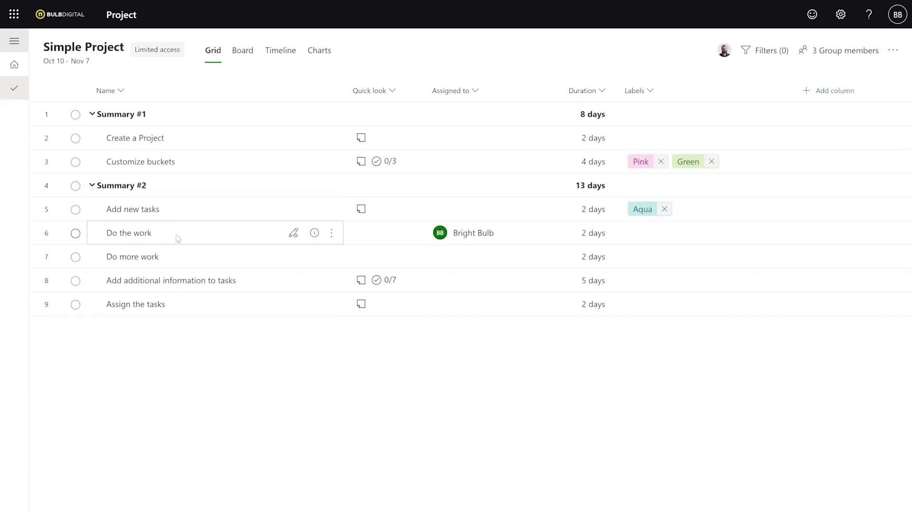
- Mark the Do the work task complete and incomplete again, and set its % Complete to 50
left_click(75, 234)
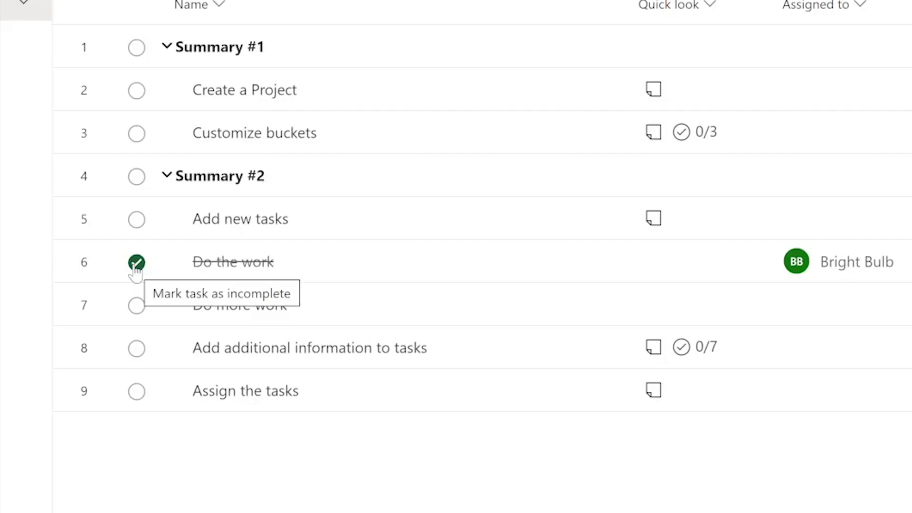
left_click(136, 264)
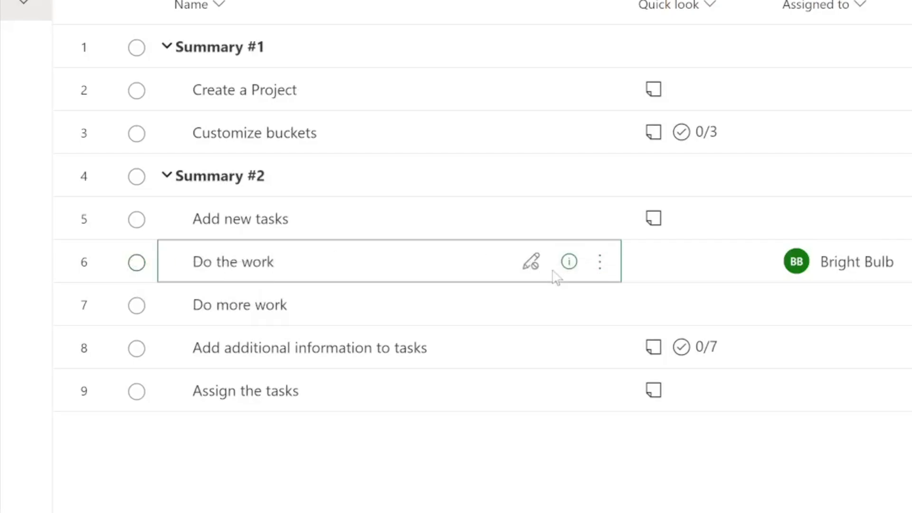
left_click(569, 262)
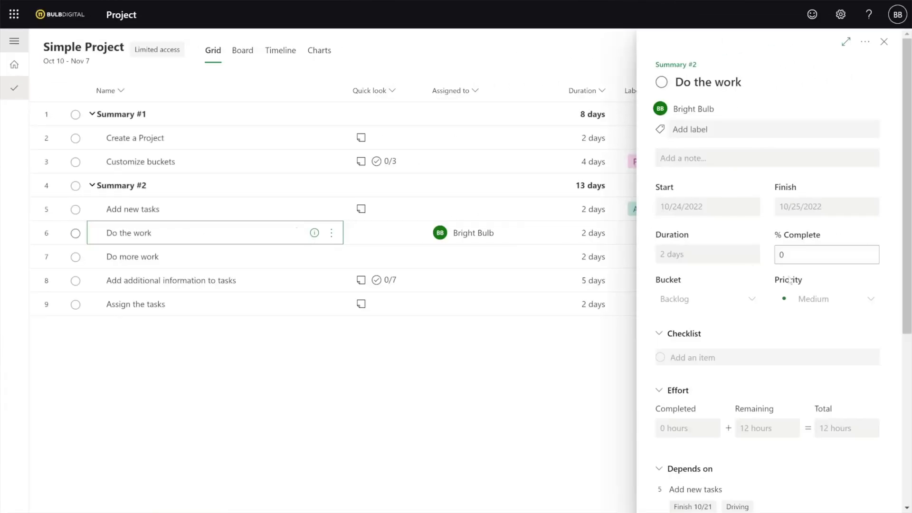
scroll(784, 248, "down", 2)
left_click(800, 178)
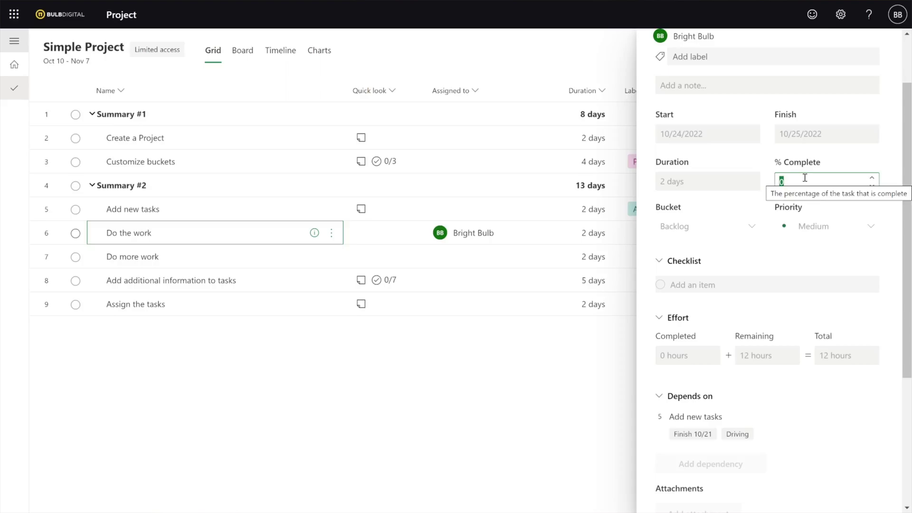
type("50")
key("Tab")
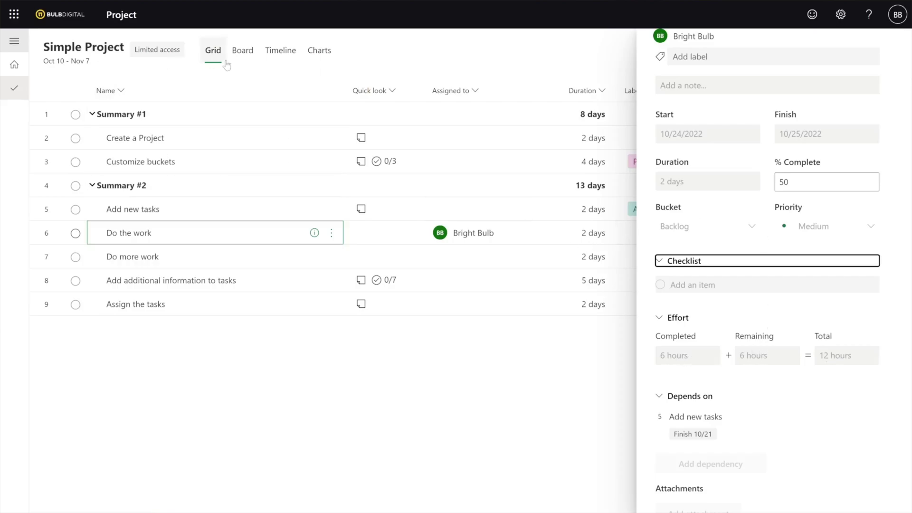
- Review the project's board and timeline, and view the details of the Add new tasks task in the grid
left_click(243, 51)
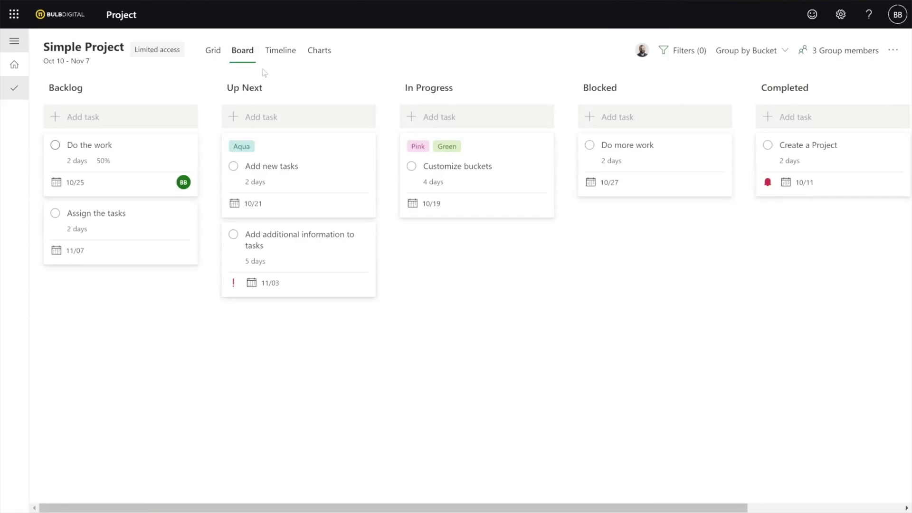
left_click(280, 51)
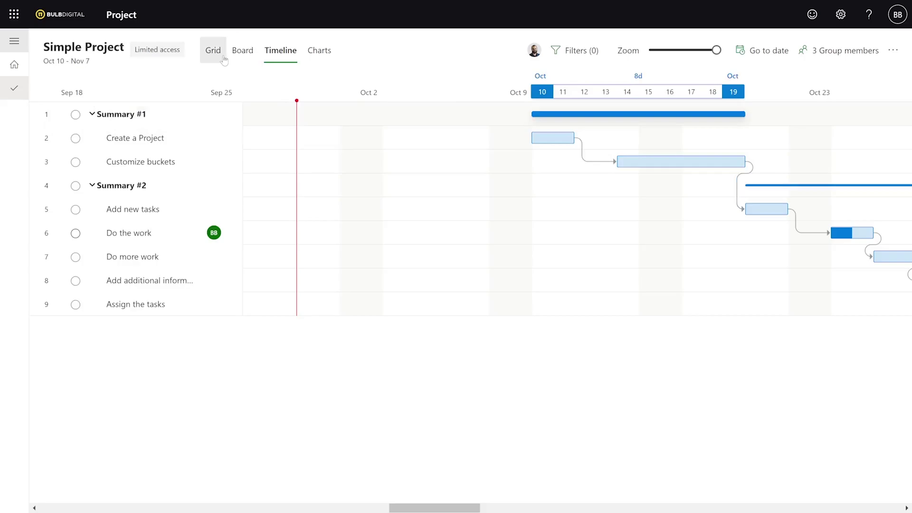
left_click(214, 52)
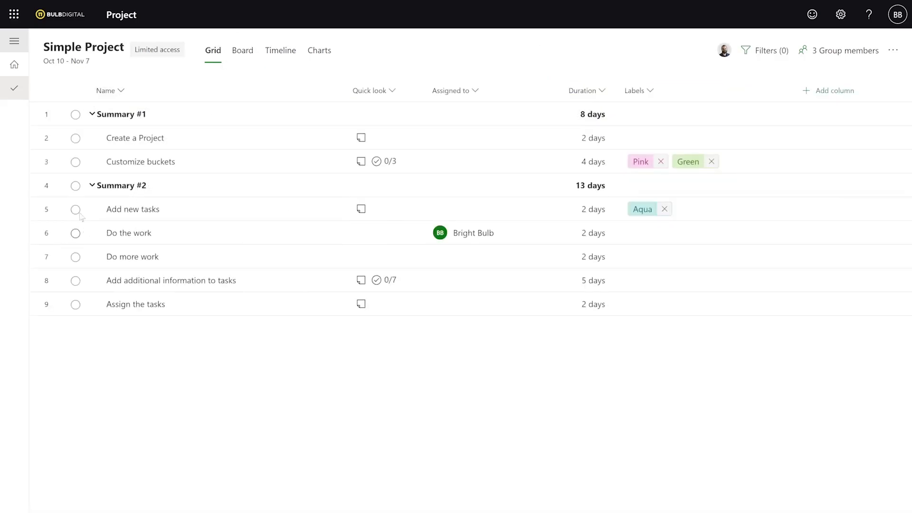
left_click(314, 209)
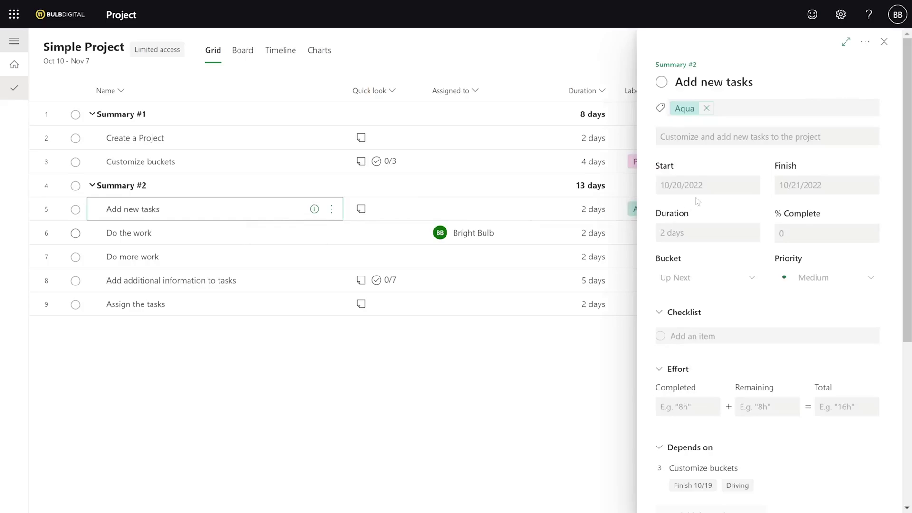
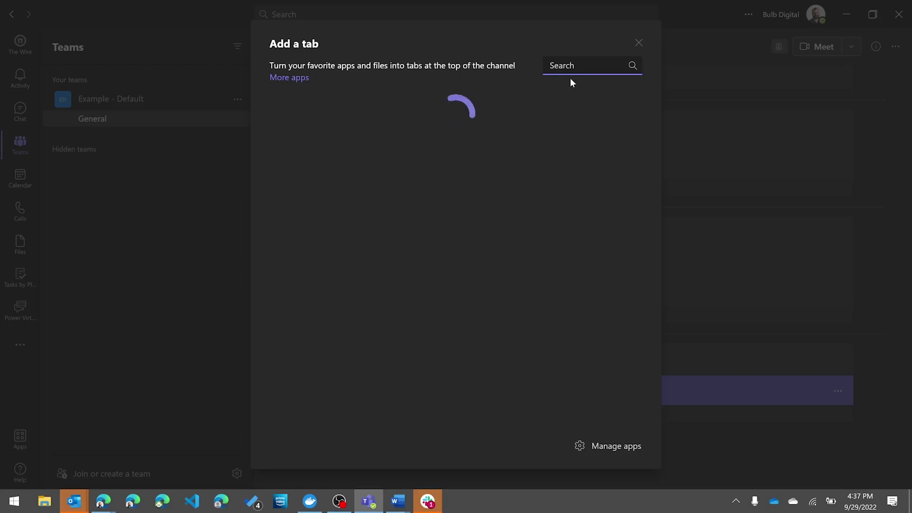
- In Microsoft Teams, add a Project tab to the General channel using the second existing Simple Project
left_click(570, 65)
type("p")
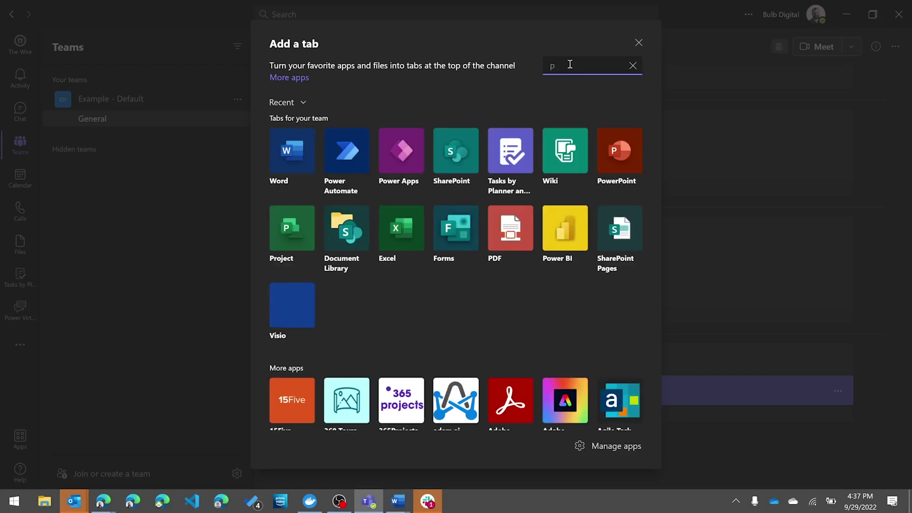
type("roject")
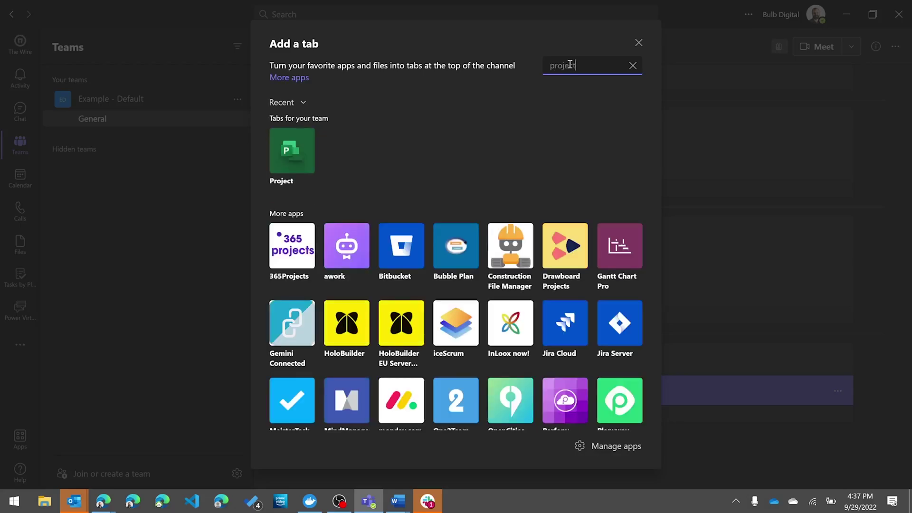
left_click(287, 160)
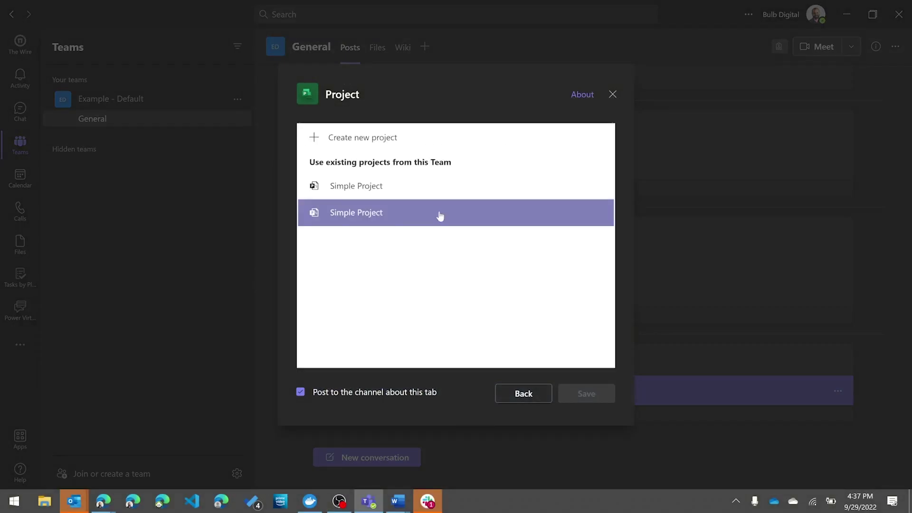
left_click(402, 214)
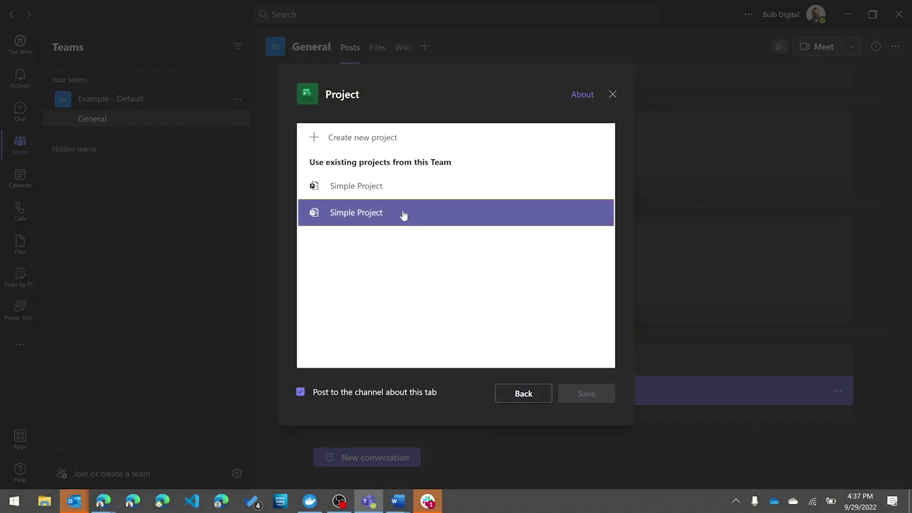
left_click(589, 394)
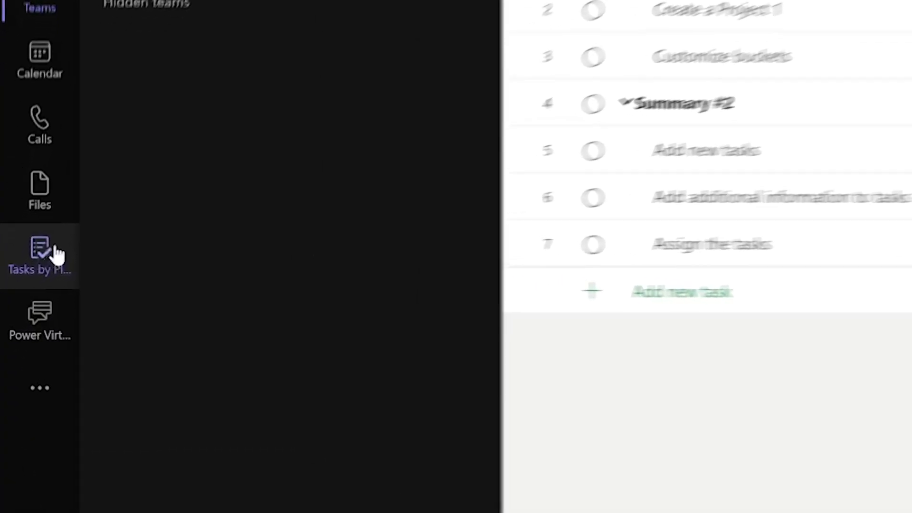
- Open the Tasks by Planner app in Teams
left_click(45, 266)
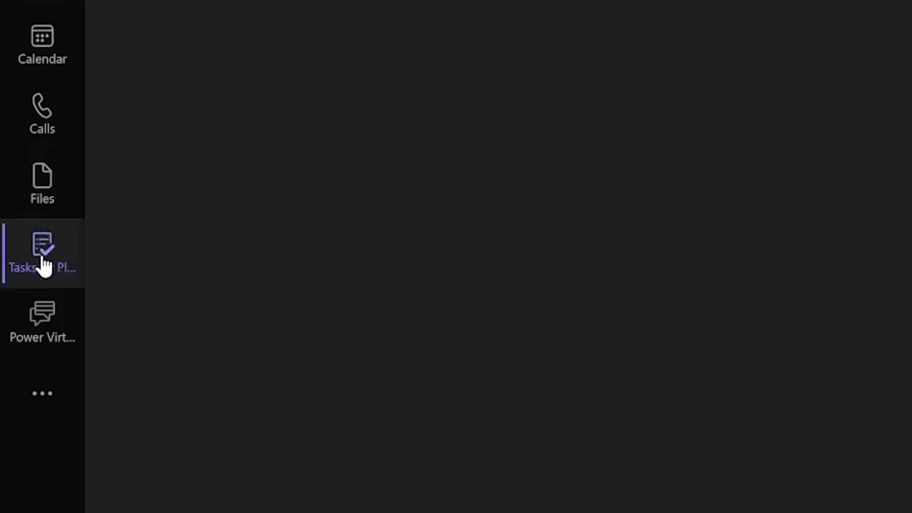